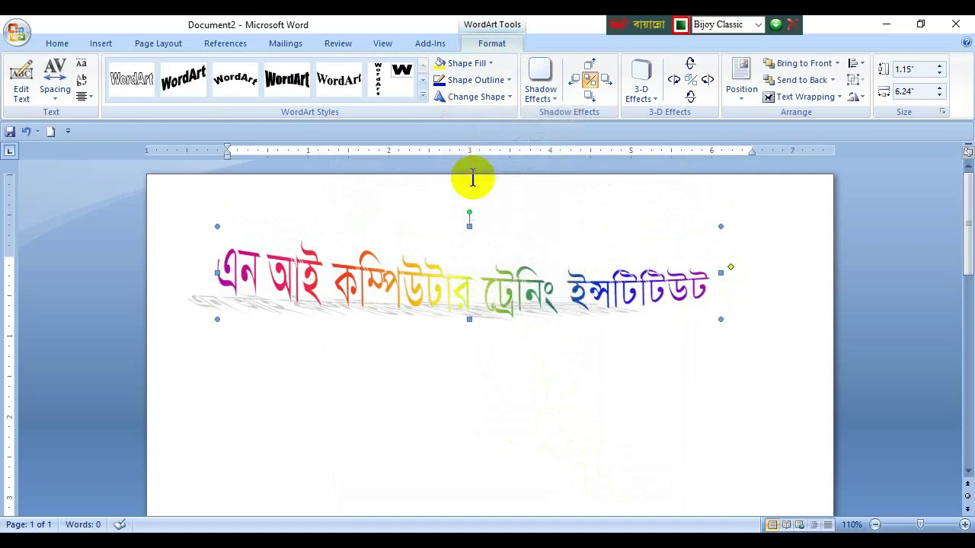
Apply the first Perspective Shadow to the WordArt heading, then delete the WordArt
left_click(556, 95)
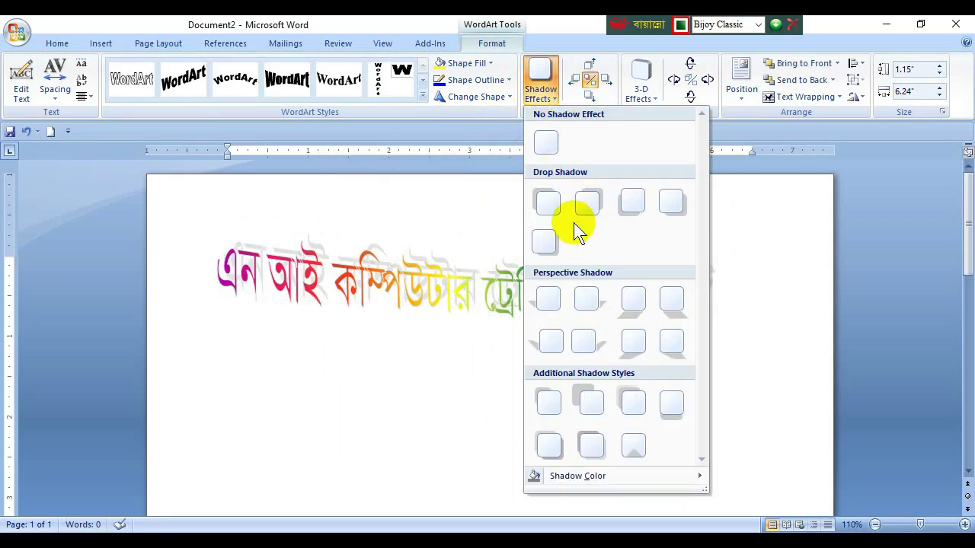
left_click(541, 297)
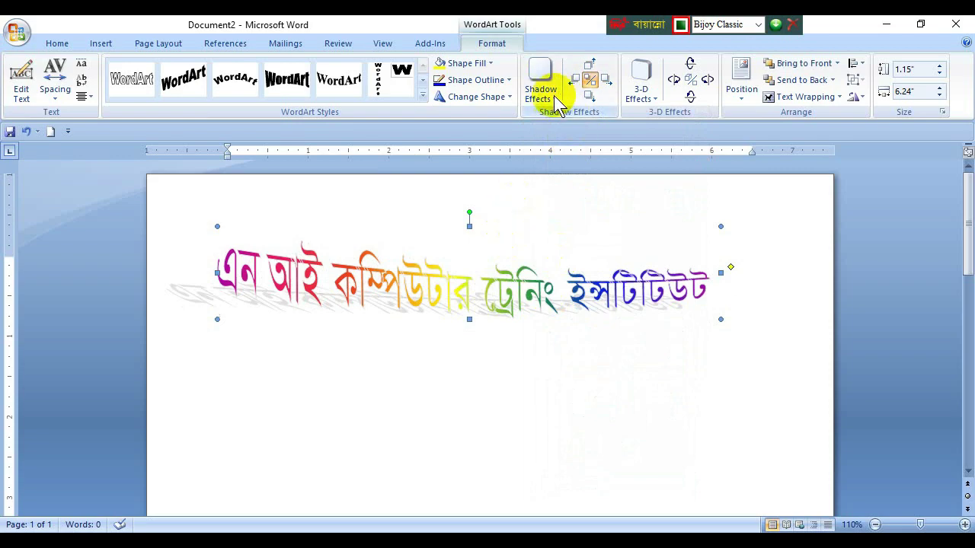
key("Delete")
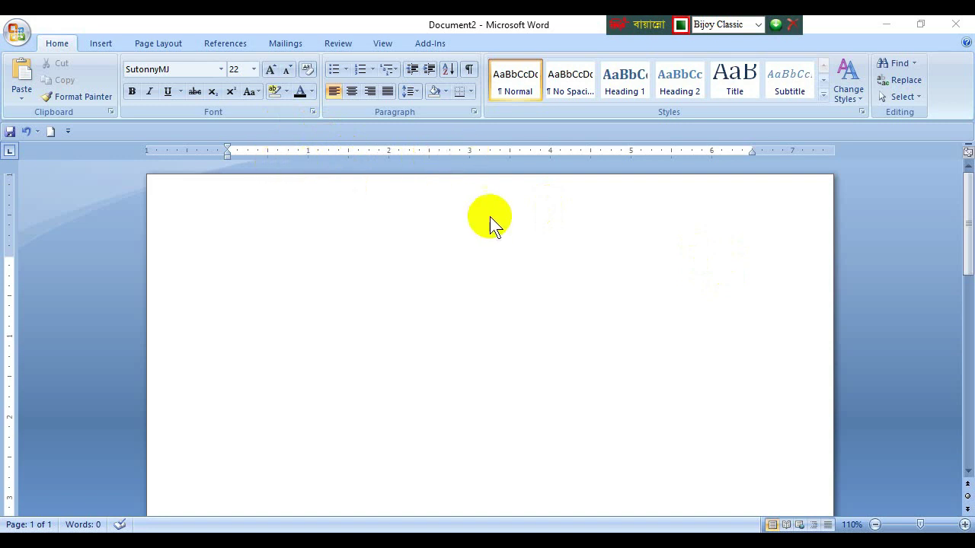
Insert a new WordArt using a style chosen from the WordArt gallery
left_click(103, 45)
left_click(676, 80)
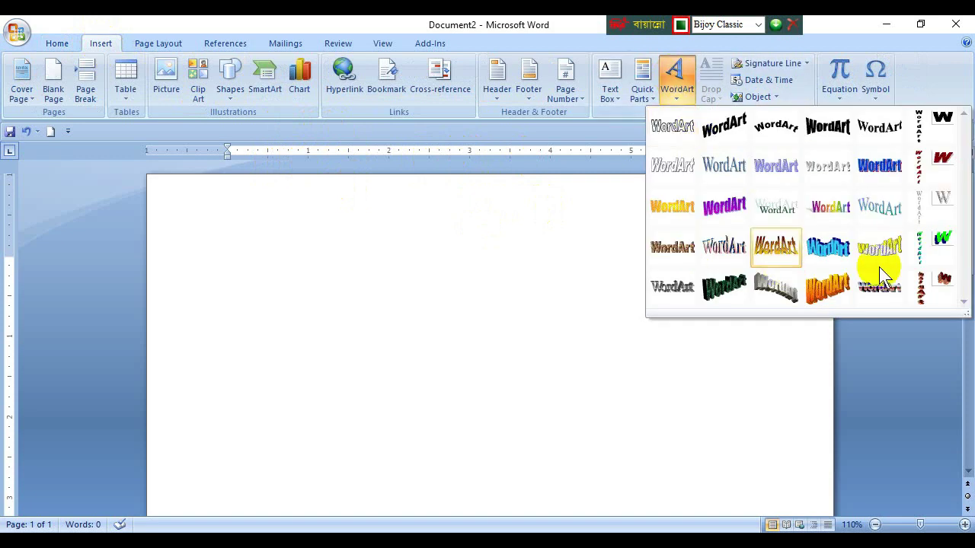
left_click(838, 209)
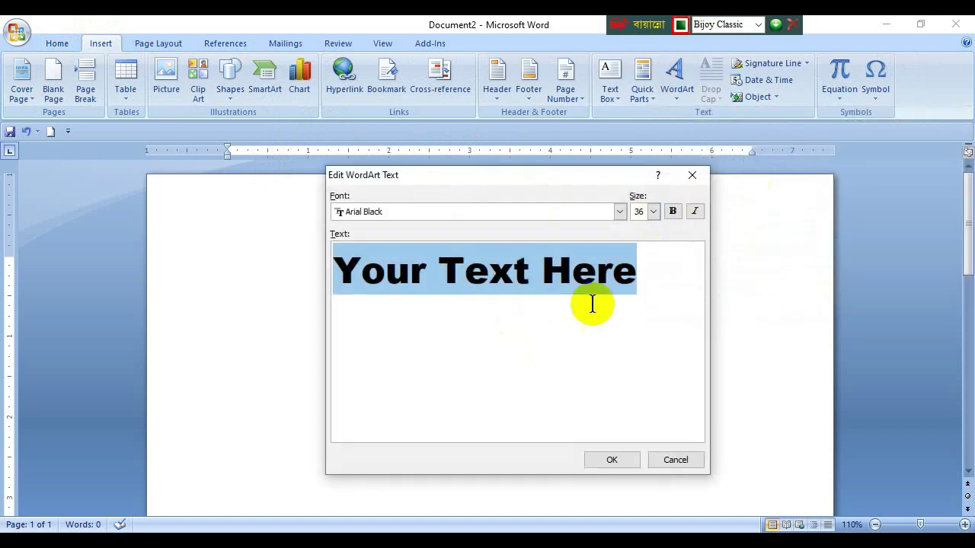
Set the WordArt font to SutonnyMJ and clear the 'Your Text Here' placeholder
left_click(619, 213)
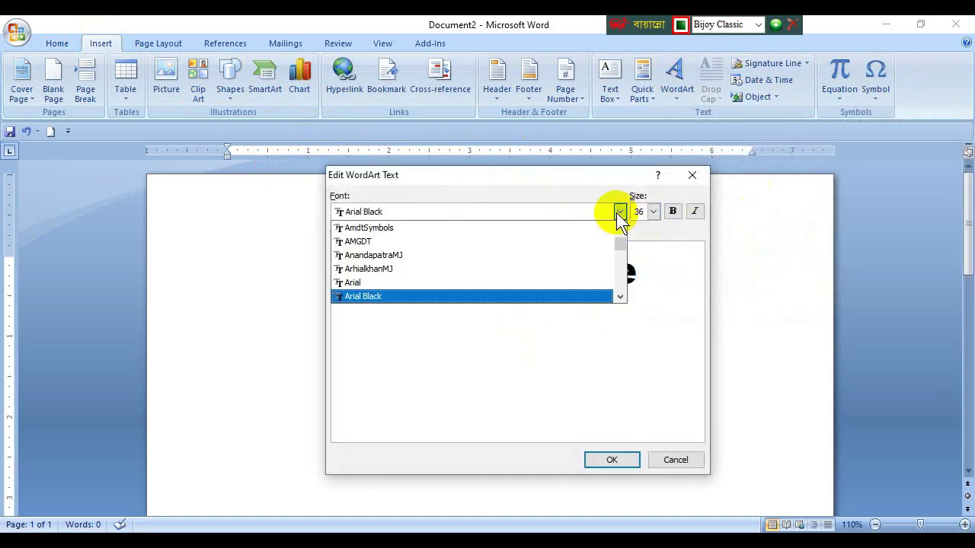
left_click_drag(614, 239, 614, 297)
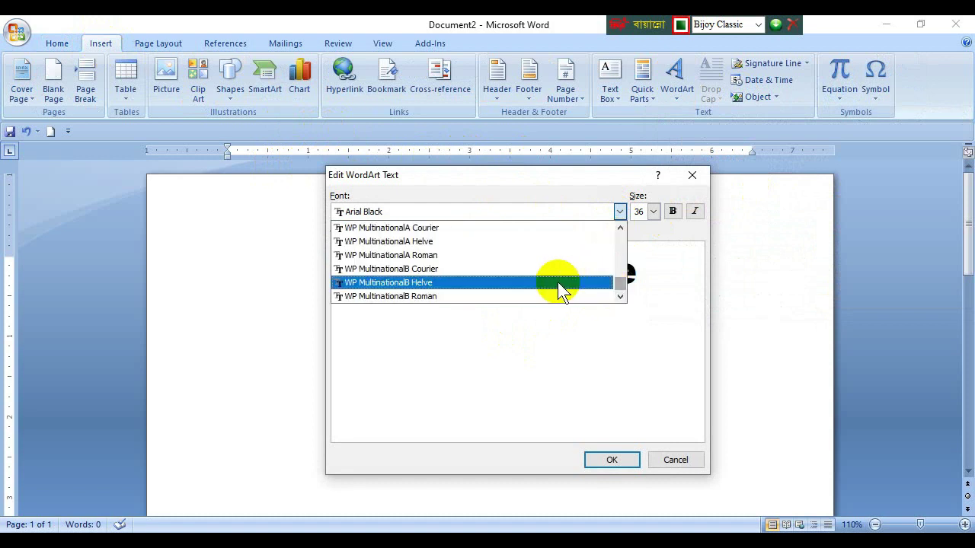
scroll(505, 272, "up", 1)
scroll(413, 262, "up", 1)
scroll(409, 274, "up", 1)
scroll(404, 272, "up", 2)
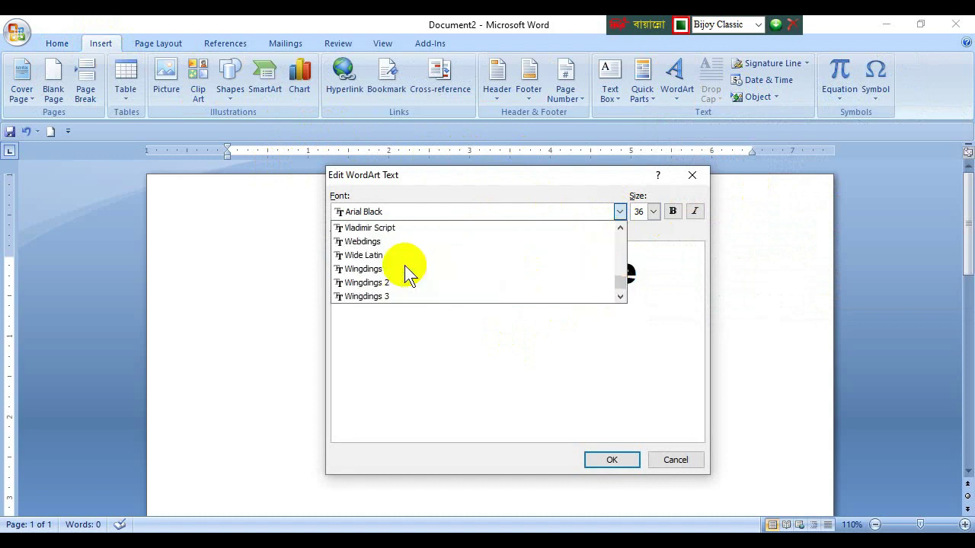
scroll(404, 272, "up", 1)
scroll(419, 277, "up", 2)
scroll(405, 272, "up", 2)
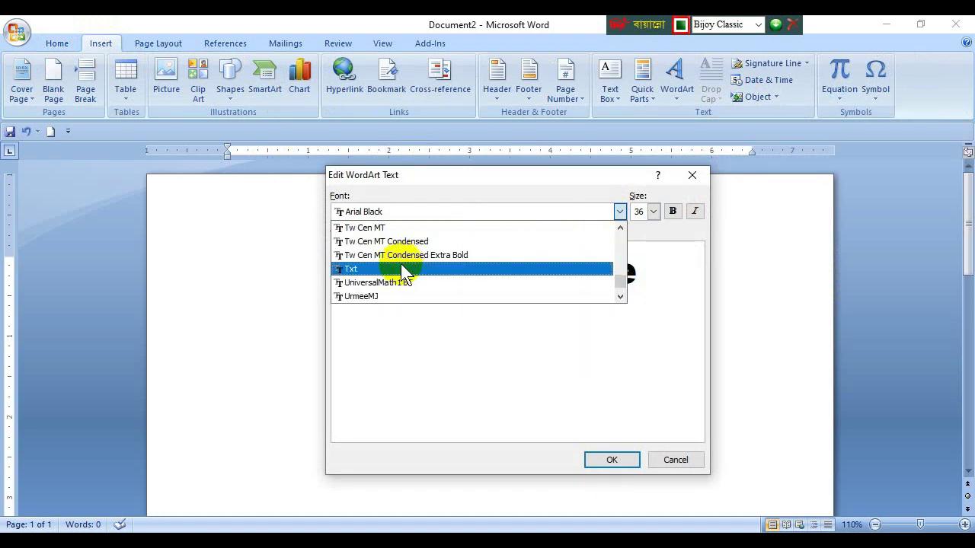
scroll(403, 272, "up", 1)
scroll(403, 272, "up", 1)
scroll(401, 274, "up", 3)
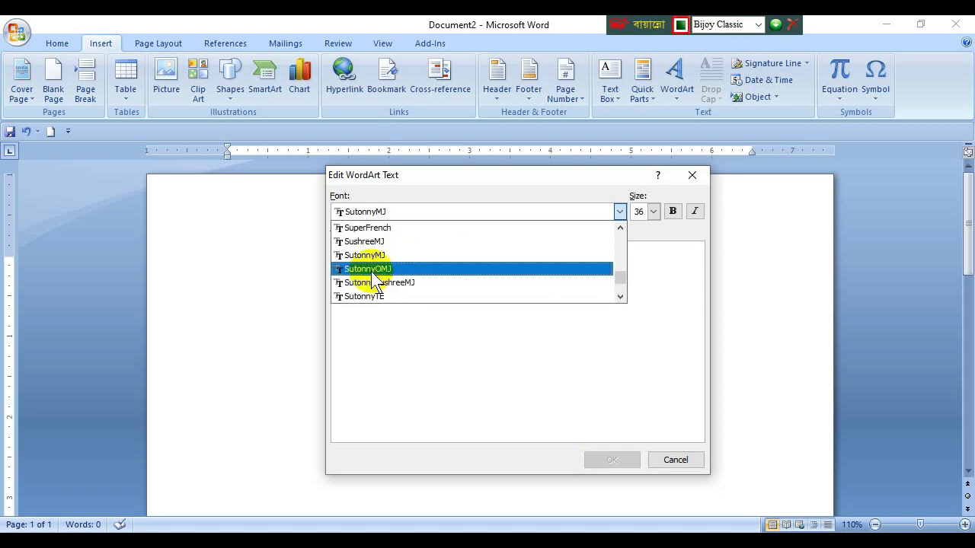
left_click(367, 255)
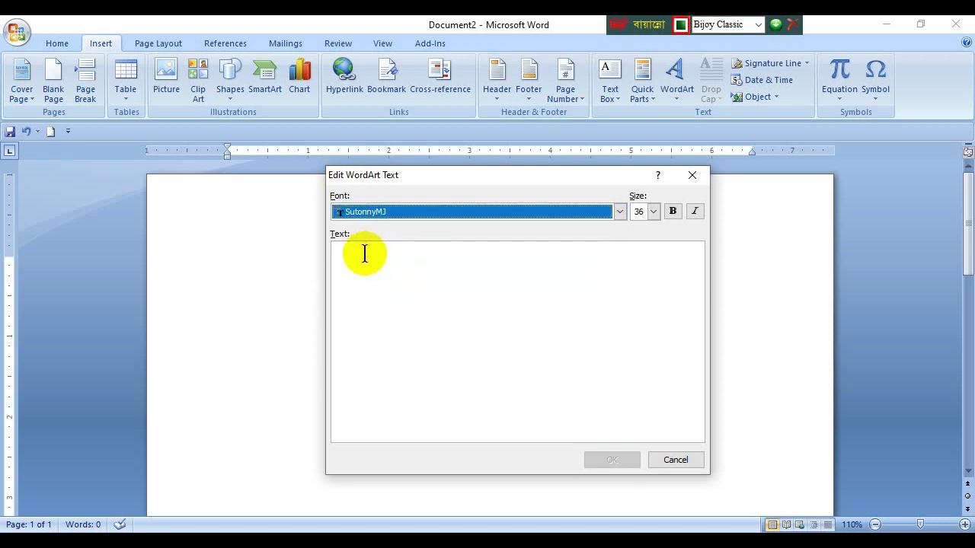
left_click(355, 261)
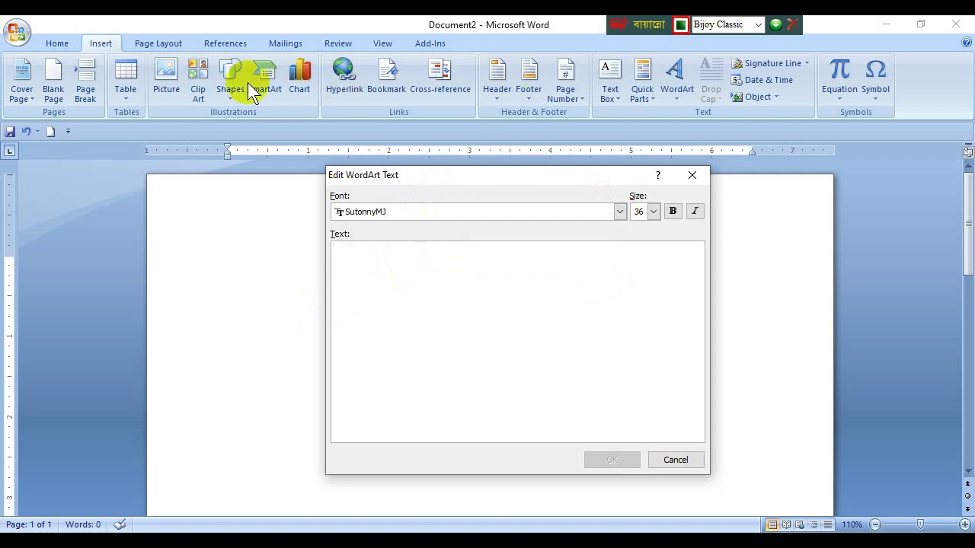
left_click(758, 25)
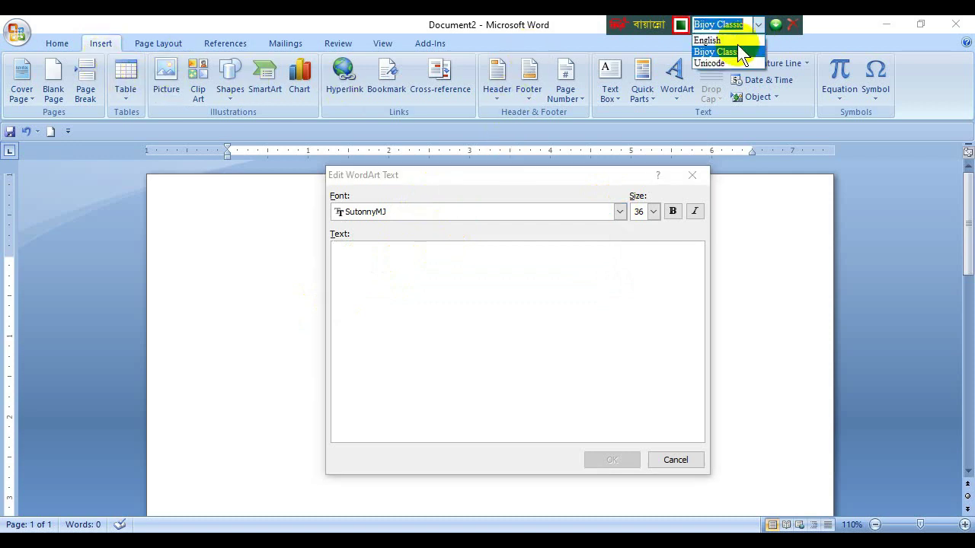
Keeping Bijoy Classic, enter 'এন আই কম্পিউটার ট্রেনিং ইন্সটিটিউট' as the WordArt text and confirm
left_click(374, 279)
type("এন আই কম্পিউটার ট্রেনিং ইন্স")
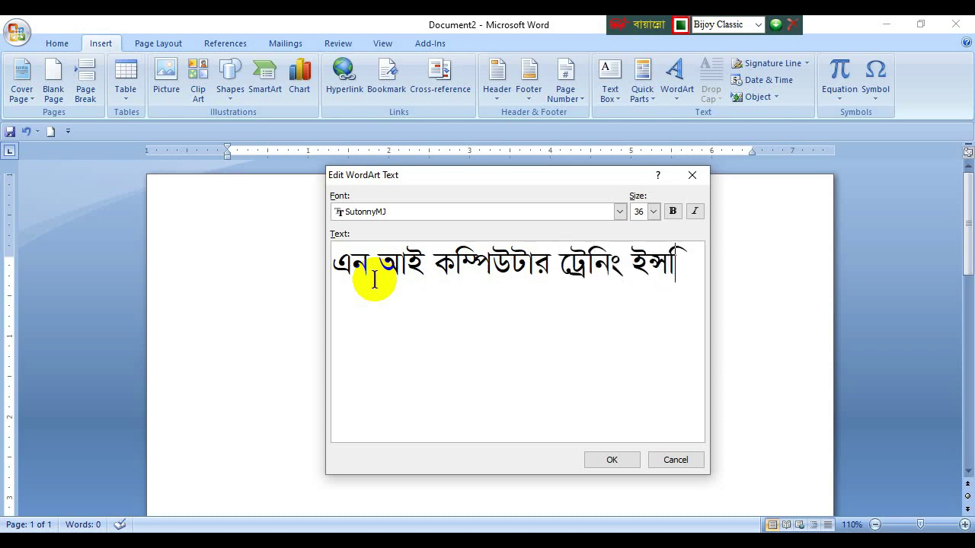
type("টিটিউট")
key("Return")
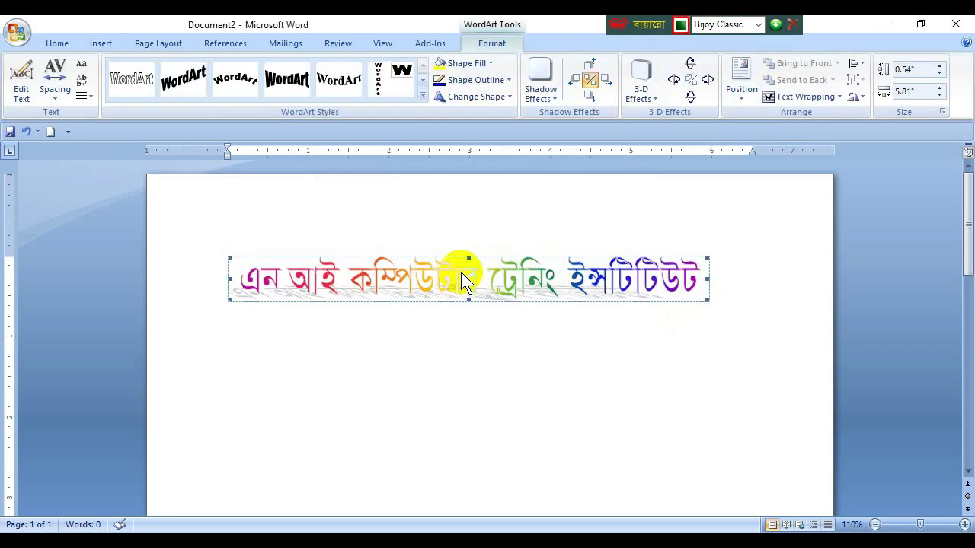
Set the WordArt wrapping to Behind text, move it up, and resize it to 1.15" × 6.24"
right_click(466, 280)
left_click(533, 423)
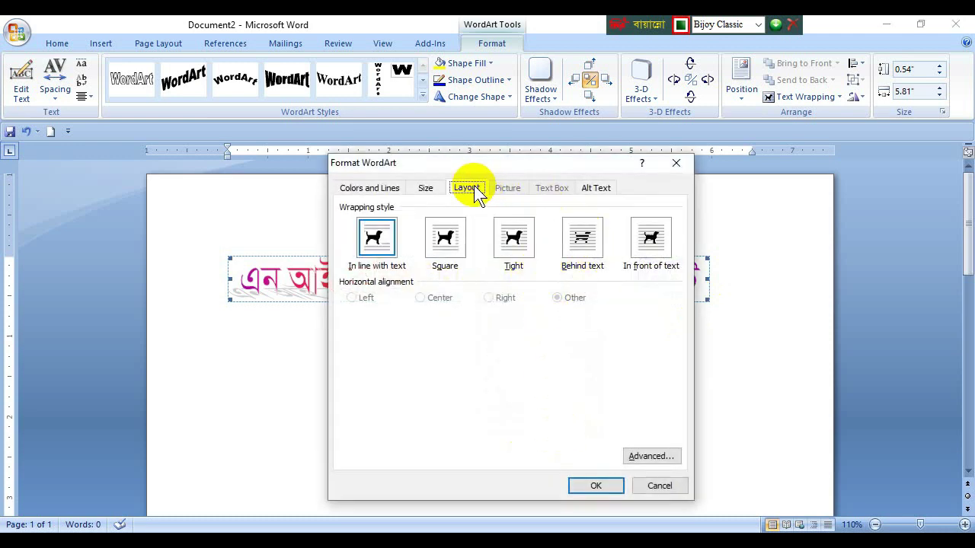
left_click(583, 242)
left_click(594, 485)
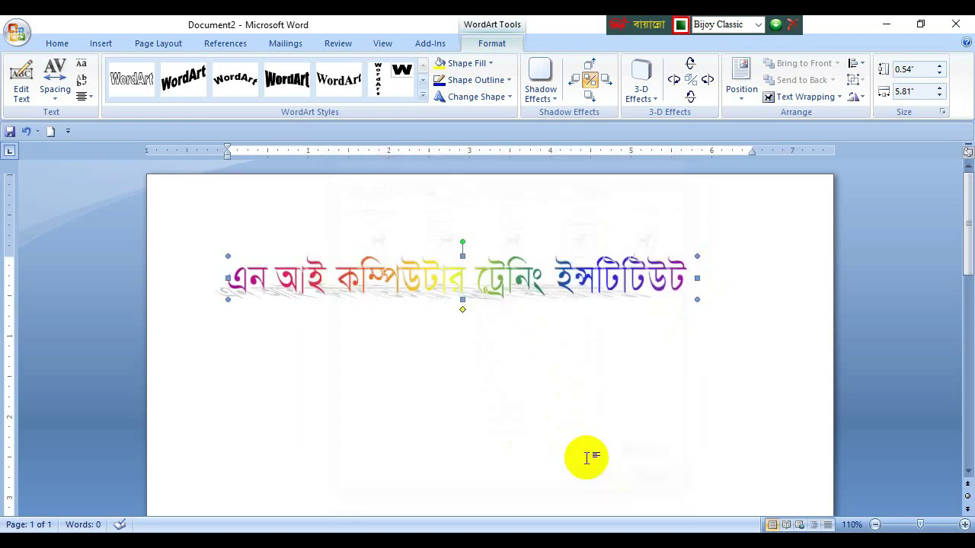
left_click_drag(492, 281, 492, 233)
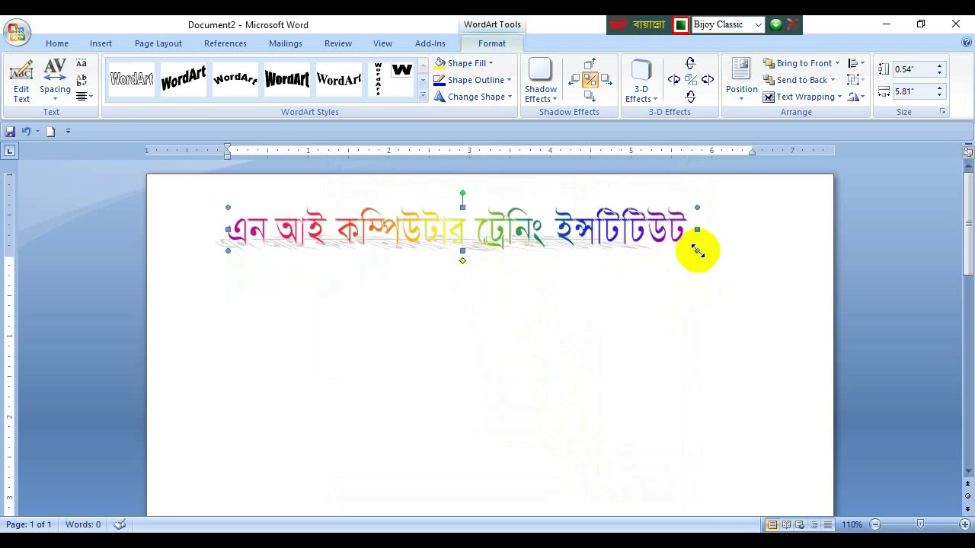
left_click_drag(698, 251, 729, 298)
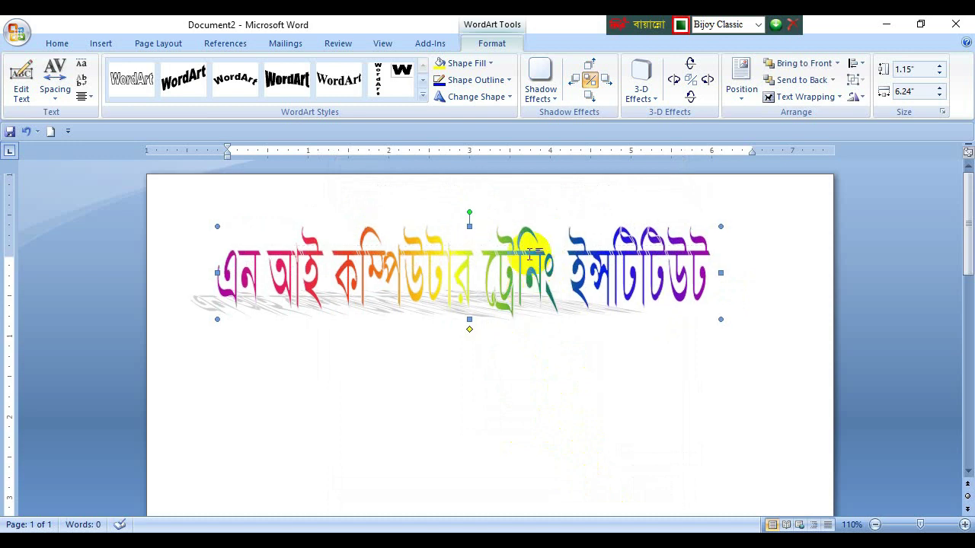
Give the heading a warp shape and try the first Perspective Shadow
left_click(514, 98)
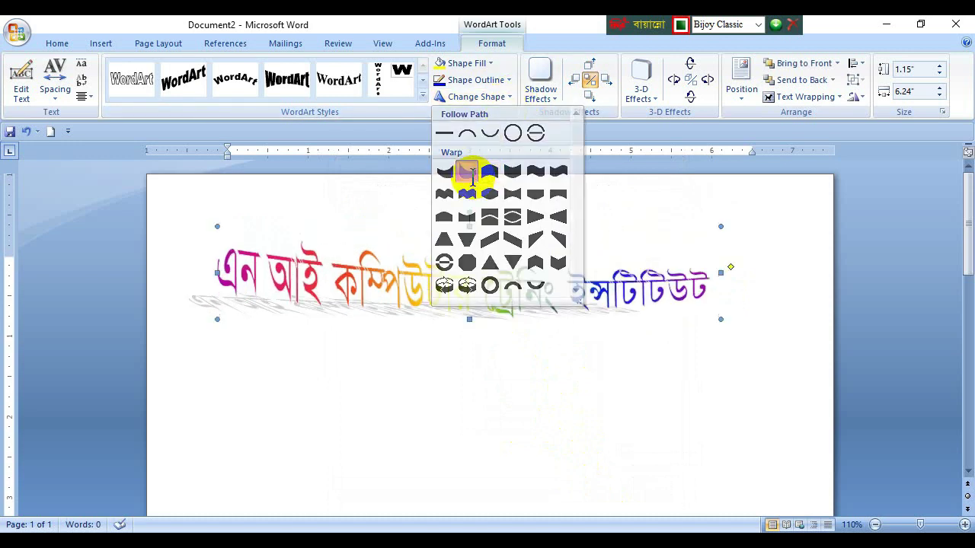
left_click(472, 177)
left_click(542, 84)
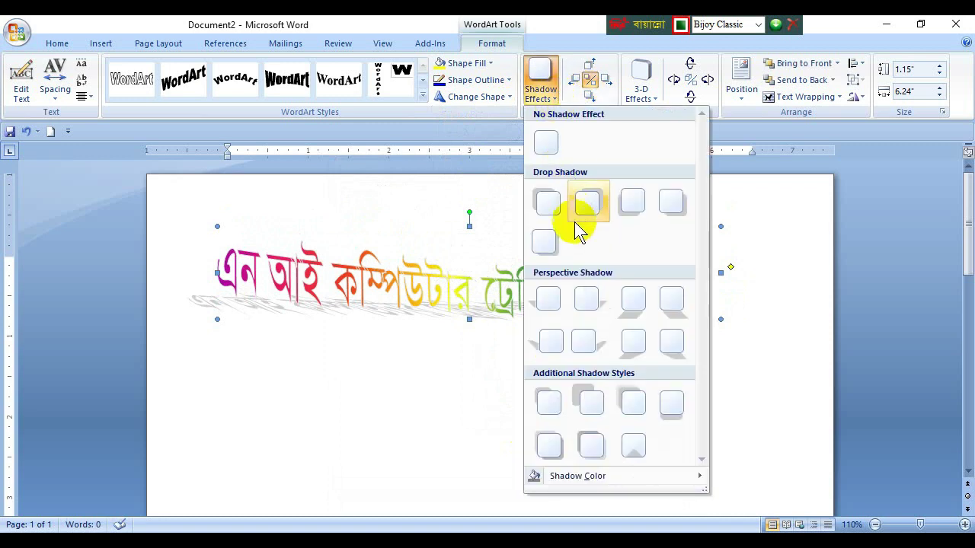
left_click(540, 297)
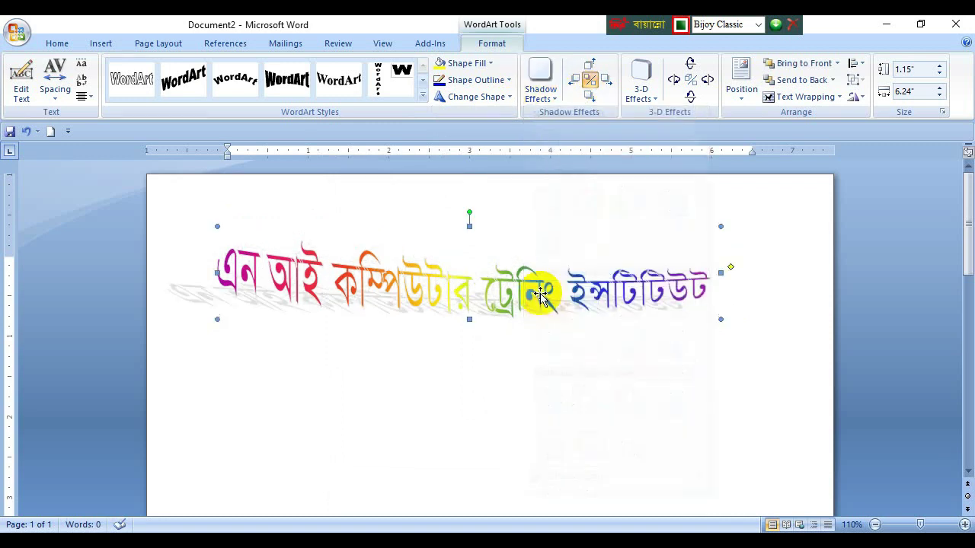
Try another perspective shadow, then settle on the first plain Drop Shadow
left_click(555, 99)
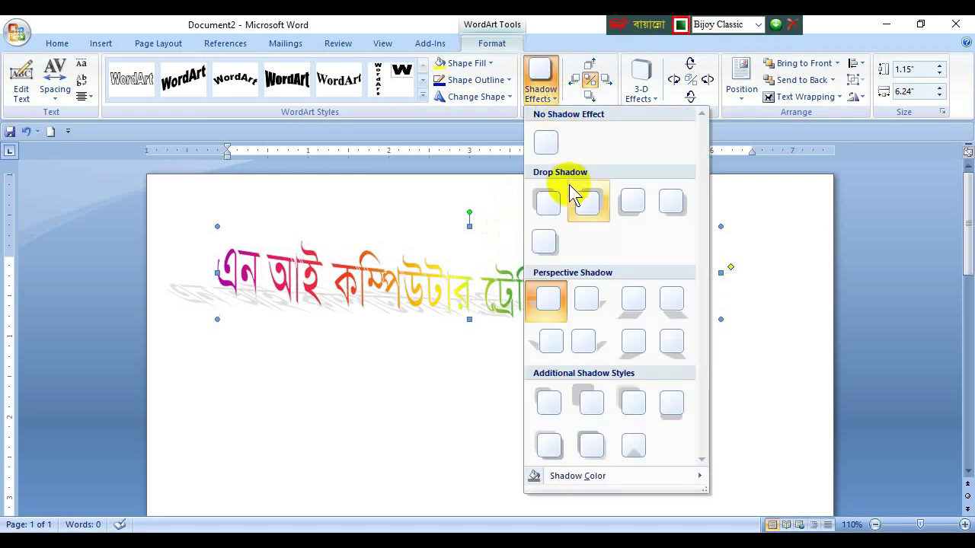
left_click(628, 345)
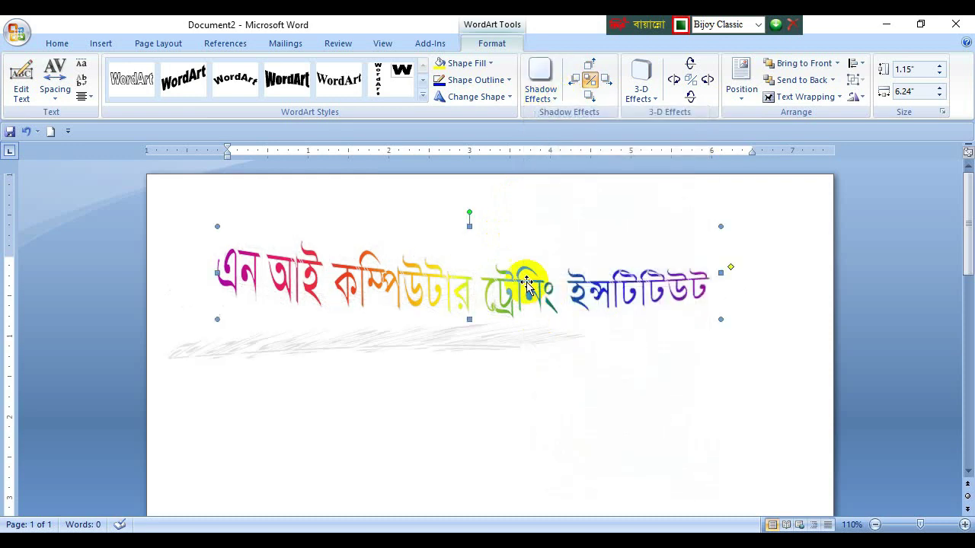
left_click(554, 93)
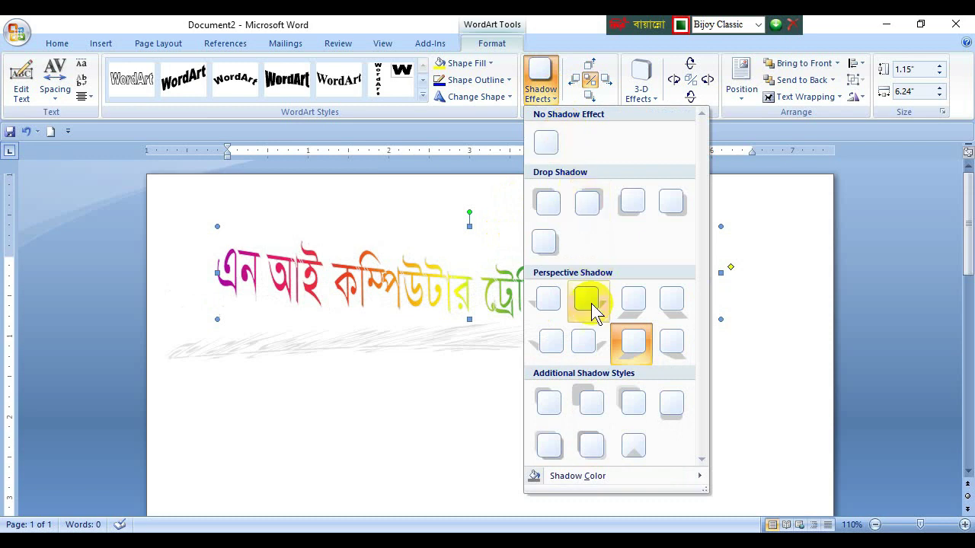
left_click(547, 202)
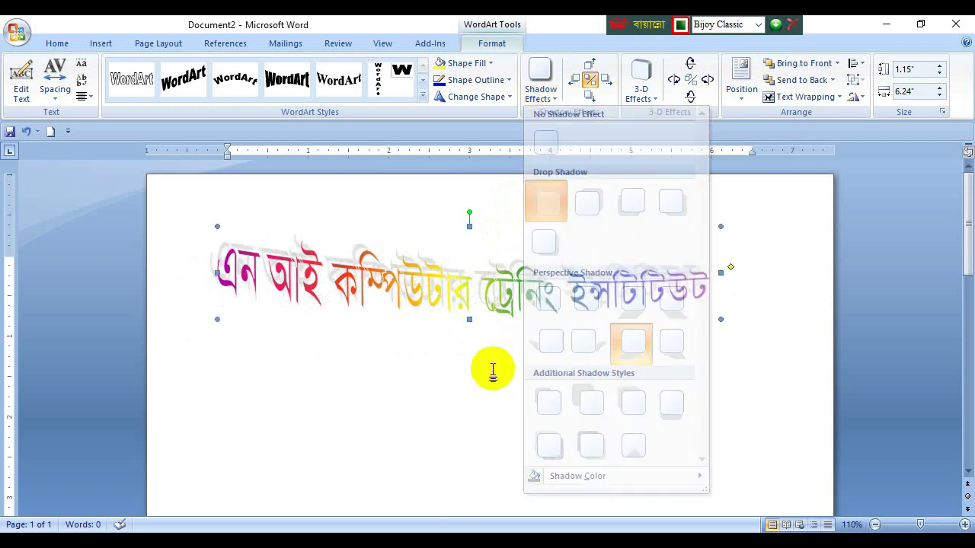
Fill the WordArt with a Light Variation gradient and nudge it slightly up and right
left_click(492, 64)
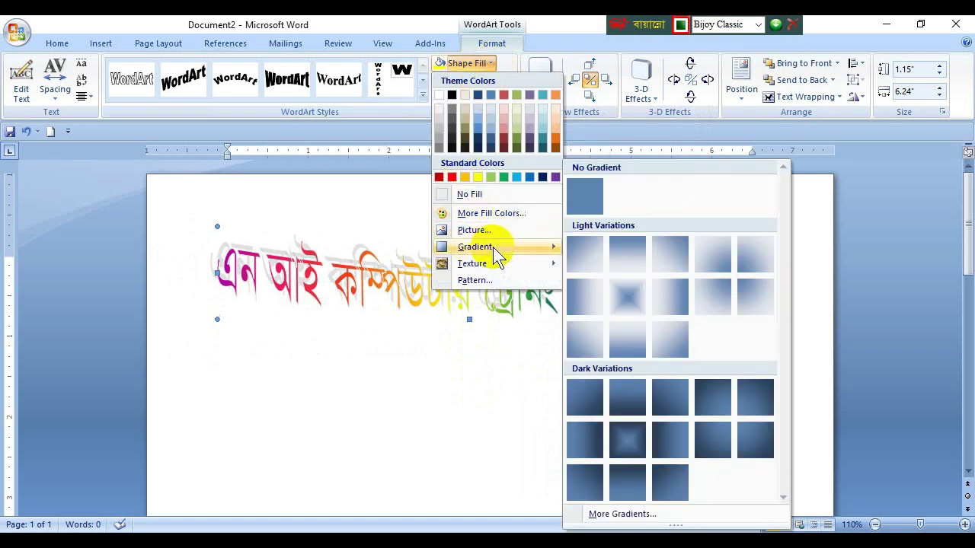
mouse_move(474, 247)
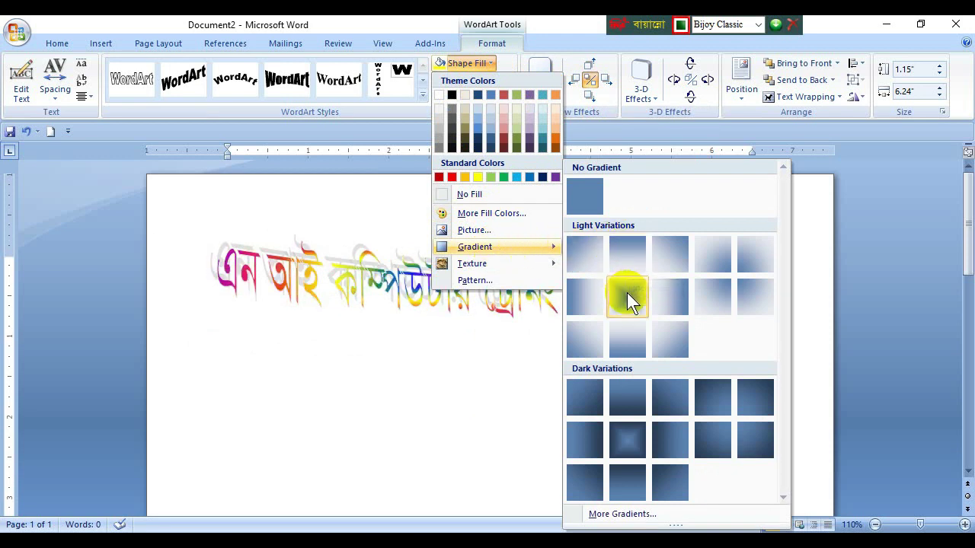
left_click(619, 253)
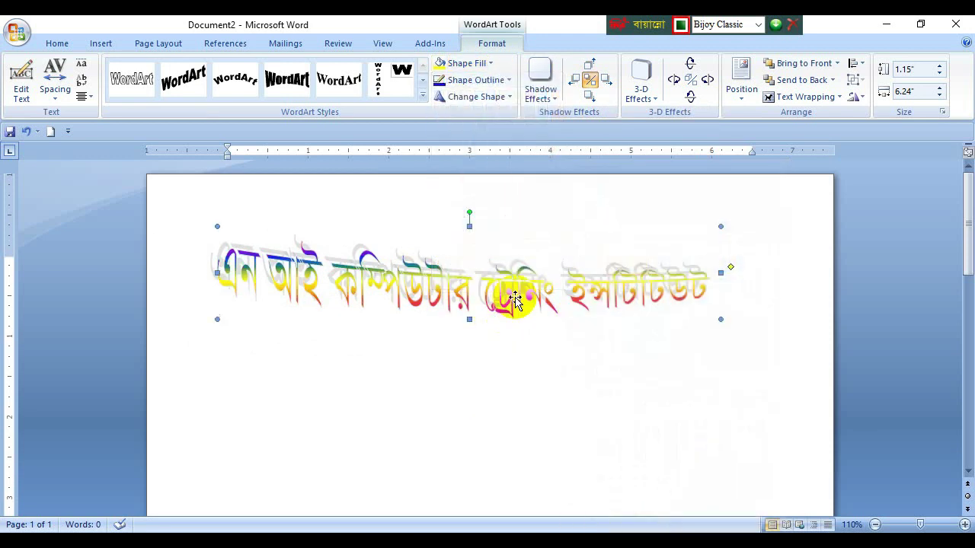
left_click_drag(515, 301, 523, 284)
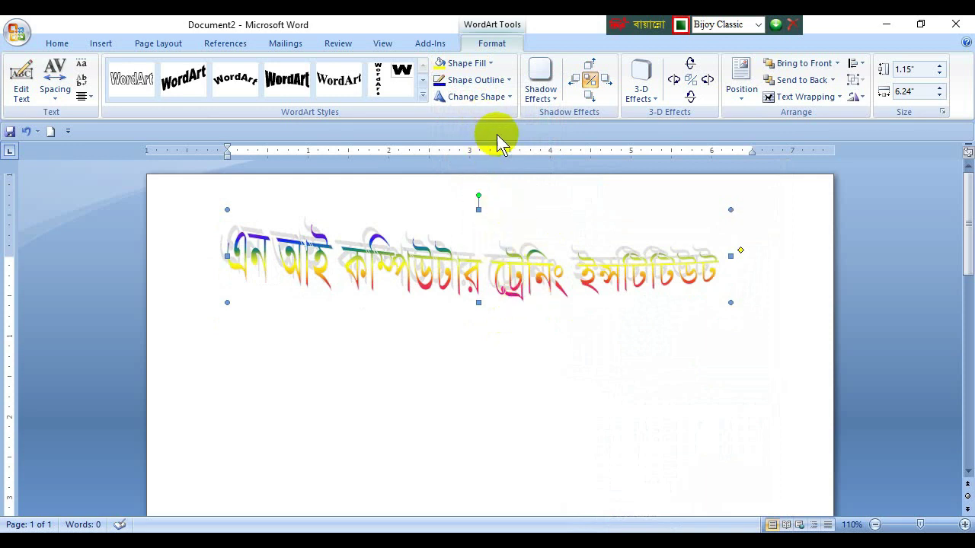
Give the WordArt a dashed outline
left_click(506, 97)
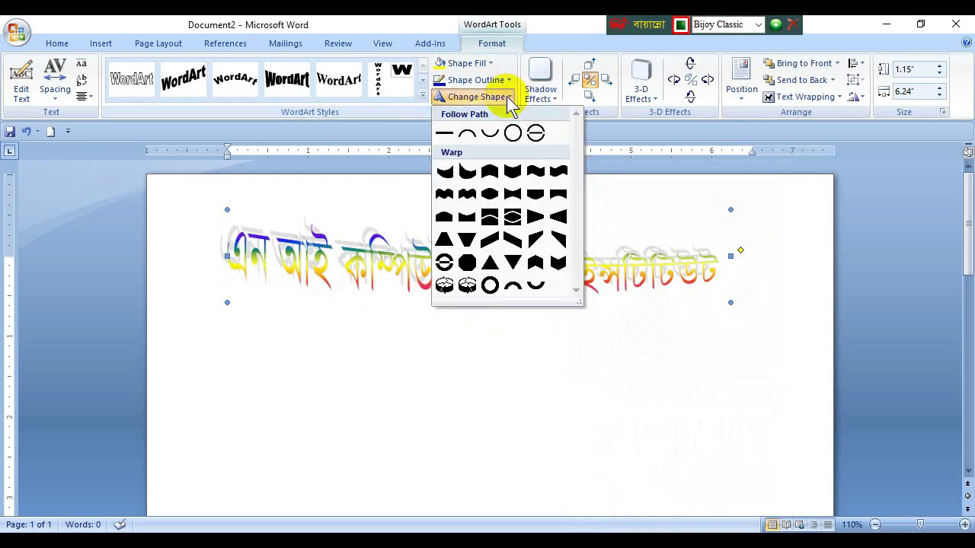
left_click(505, 81)
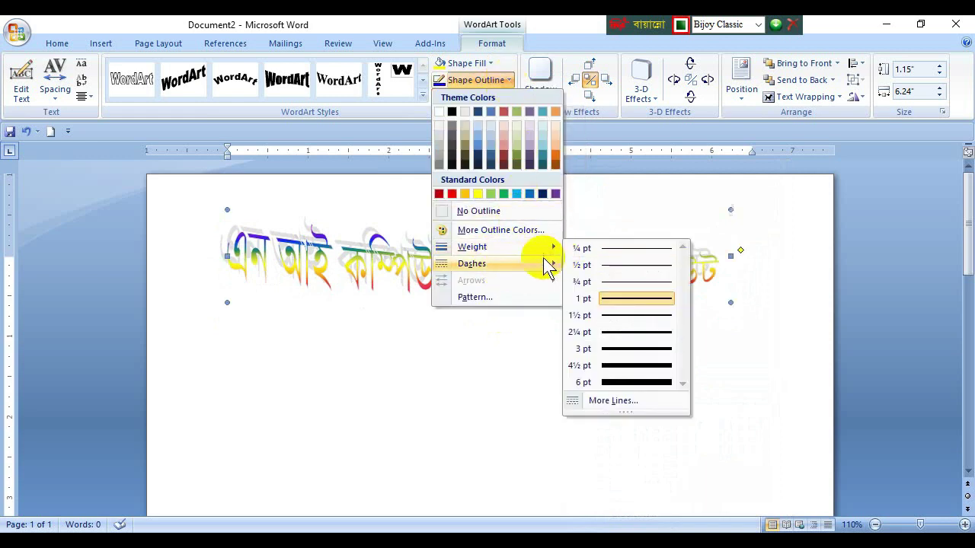
mouse_move(471, 264)
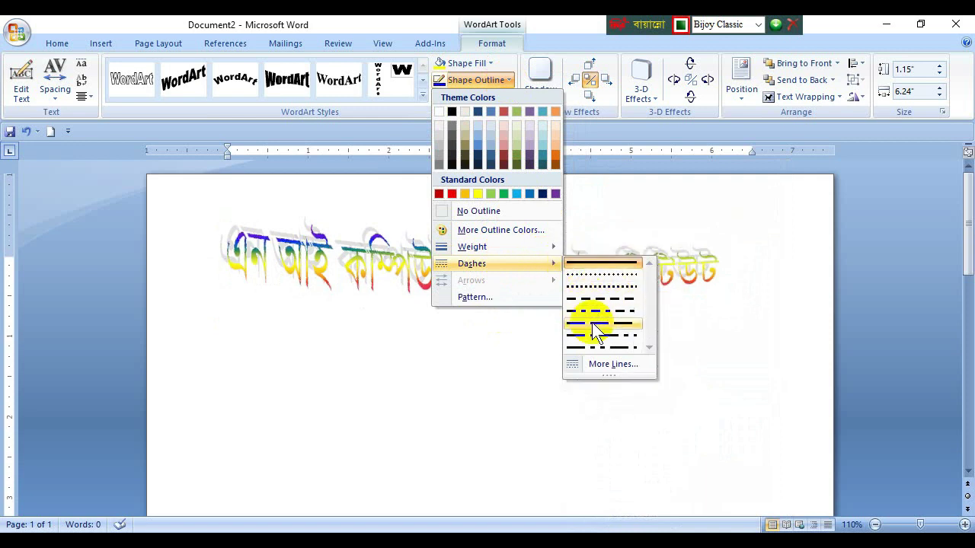
left_click(591, 308)
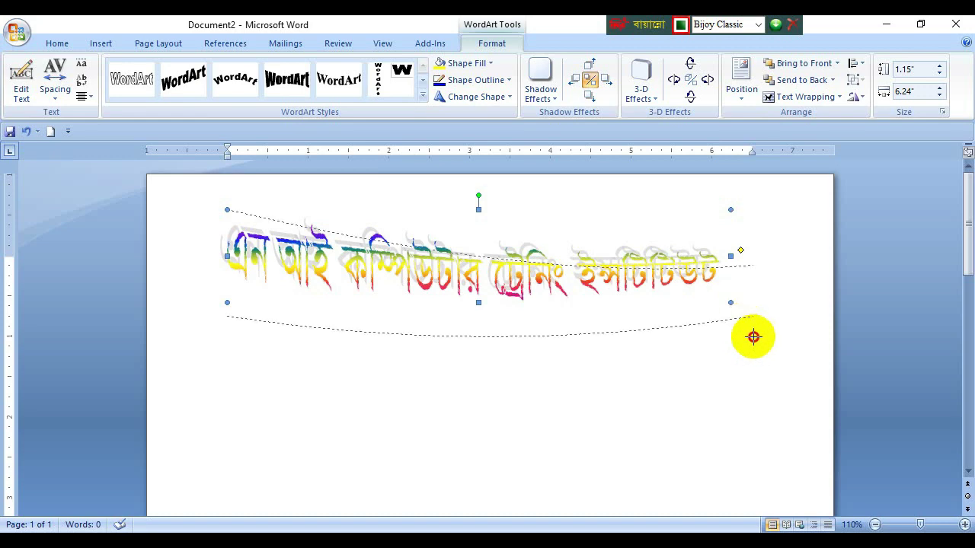
Enlarge the WordArt to 1.58" × 6.52" and add the third Parallel 3-D extrusion
left_click_drag(730, 302, 753, 337)
left_click(533, 357)
left_click(602, 304)
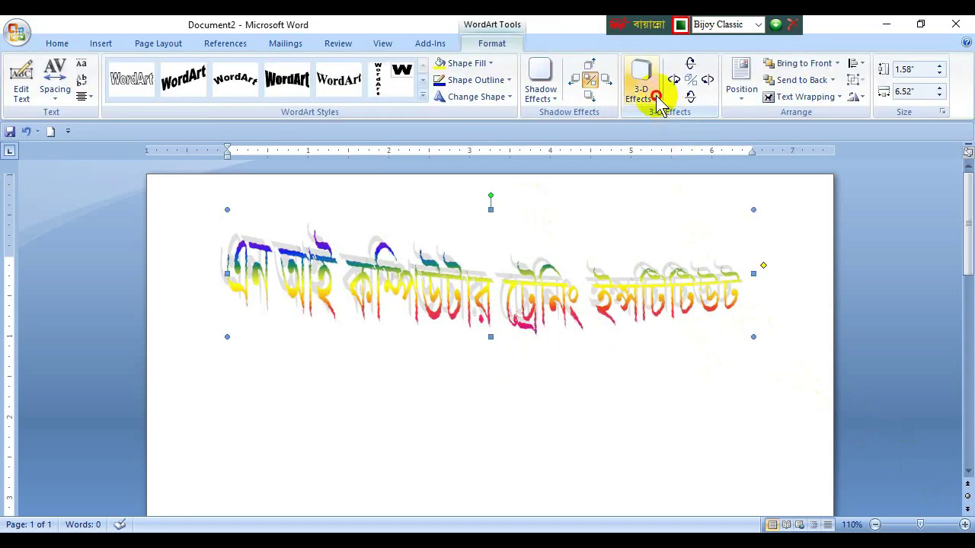
left_click(647, 87)
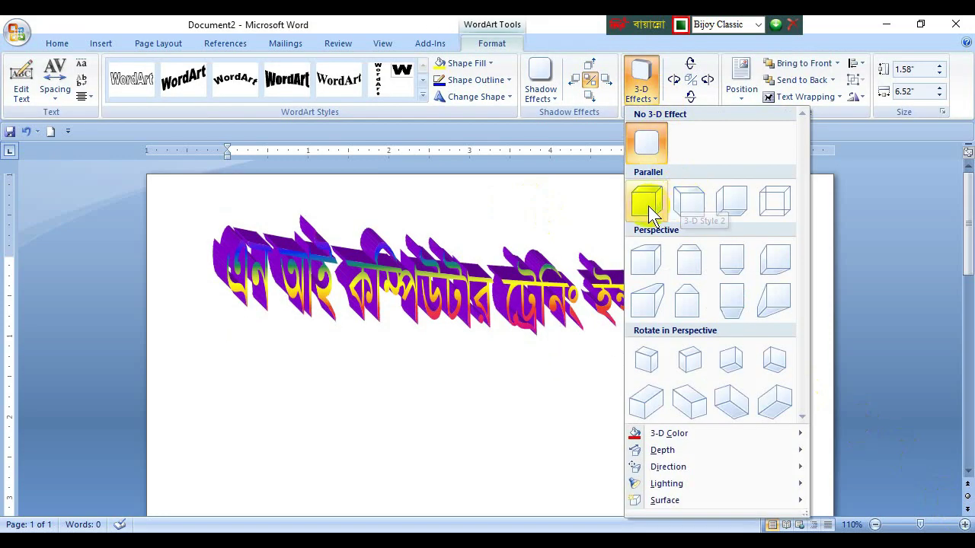
left_click(748, 202)
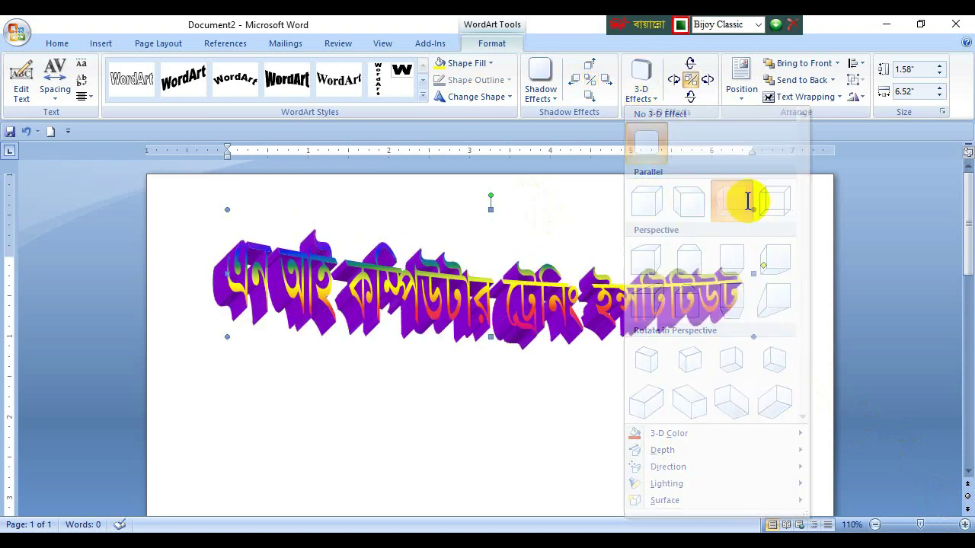
left_click(592, 366)
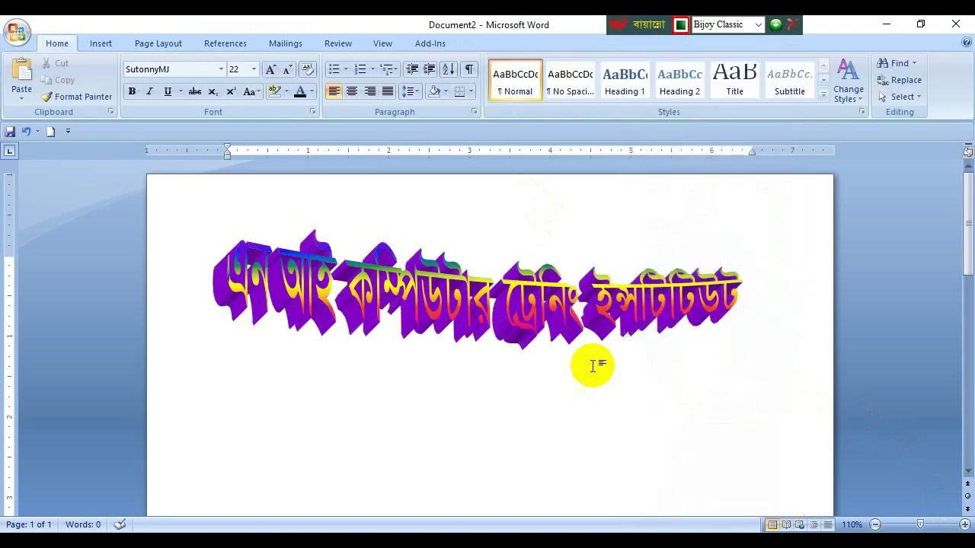
scroll(529, 358, "down", 3)
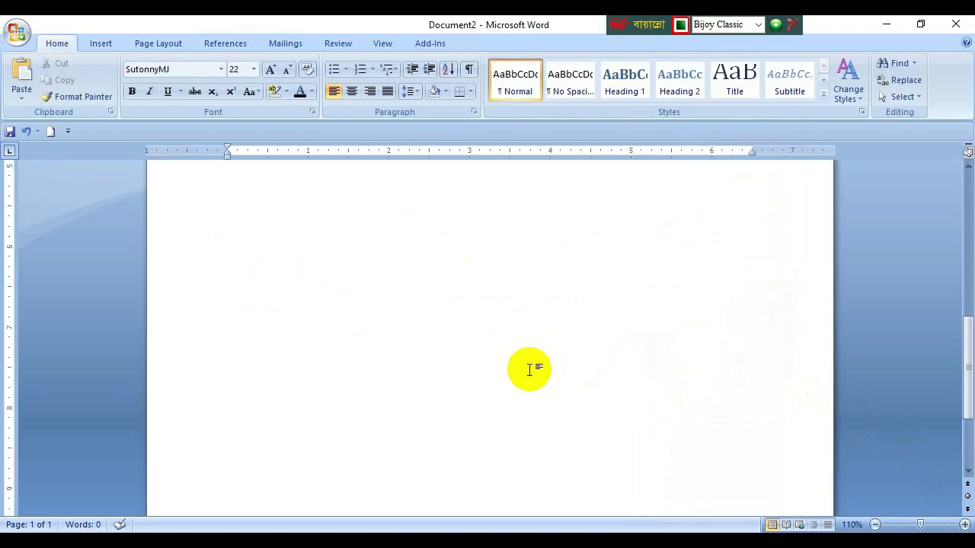
scroll(533, 373, "up", 5)
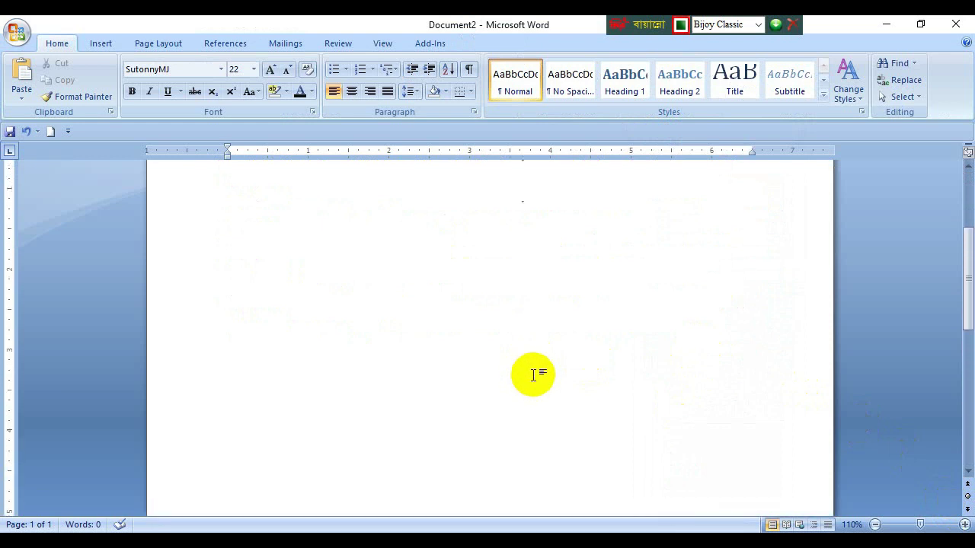
scroll(533, 374, "up", 3)
left_click(458, 305)
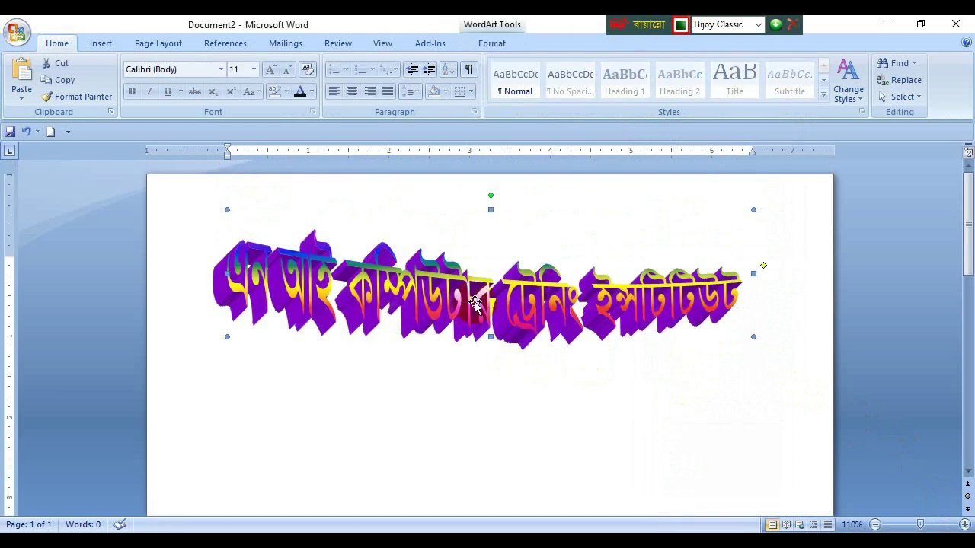
left_click(617, 402)
double_click(511, 320)
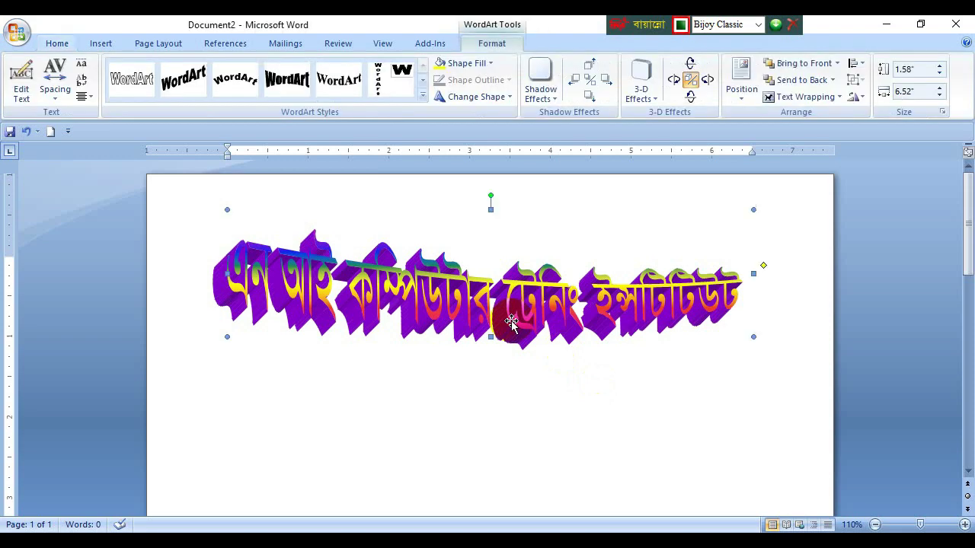
Remove the 3-D effect, apply a Warp shape, and flatten it so the text runs nearly straight
left_click(659, 99)
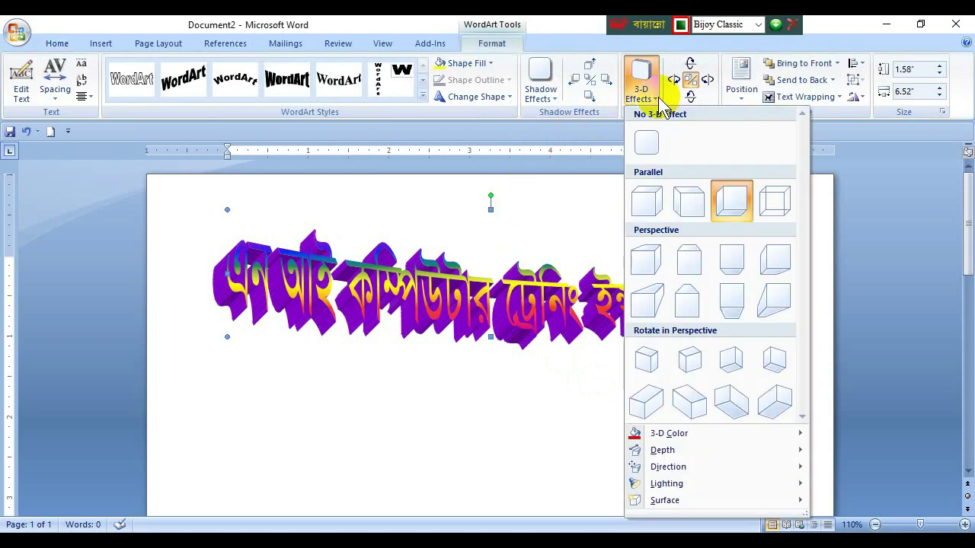
left_click(644, 144)
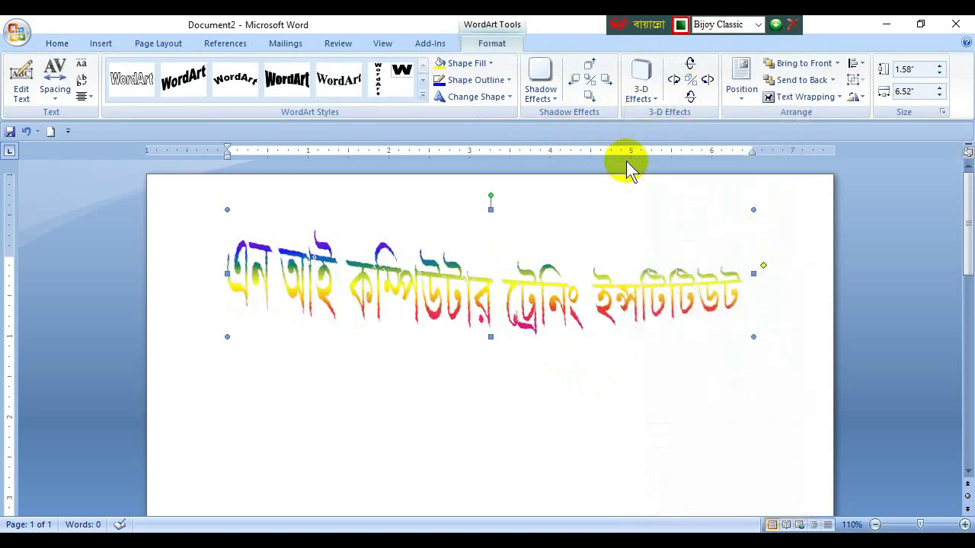
left_click(504, 97)
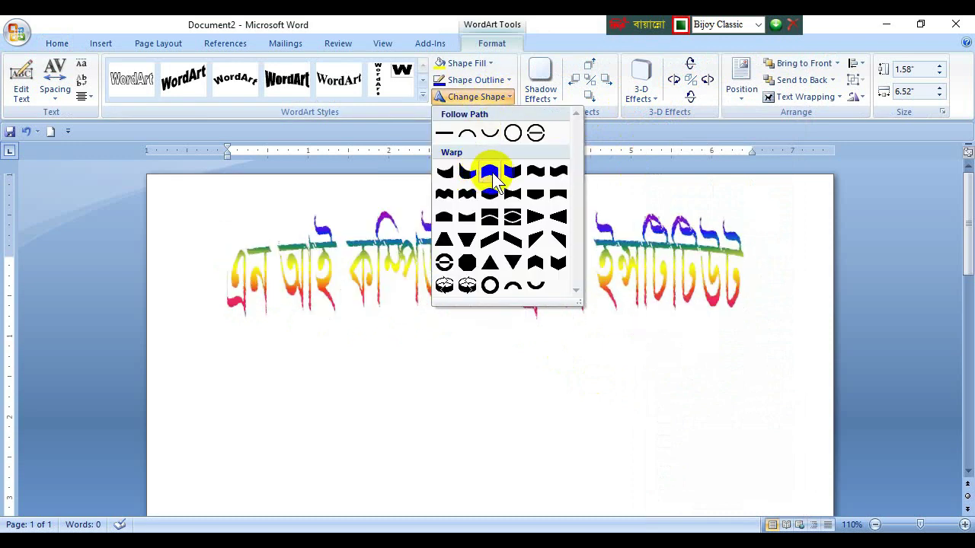
left_click(493, 176)
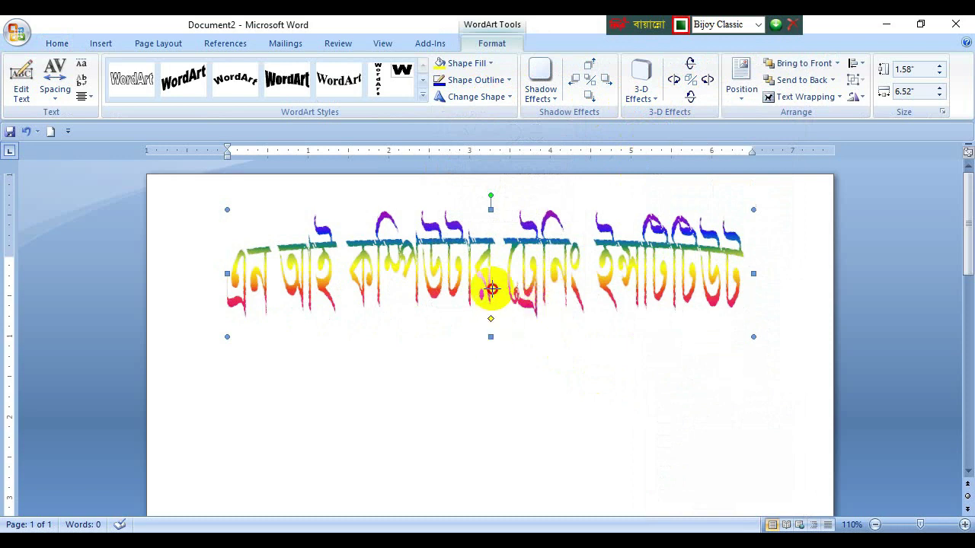
left_click_drag(492, 287, 485, 343)
left_click(485, 343)
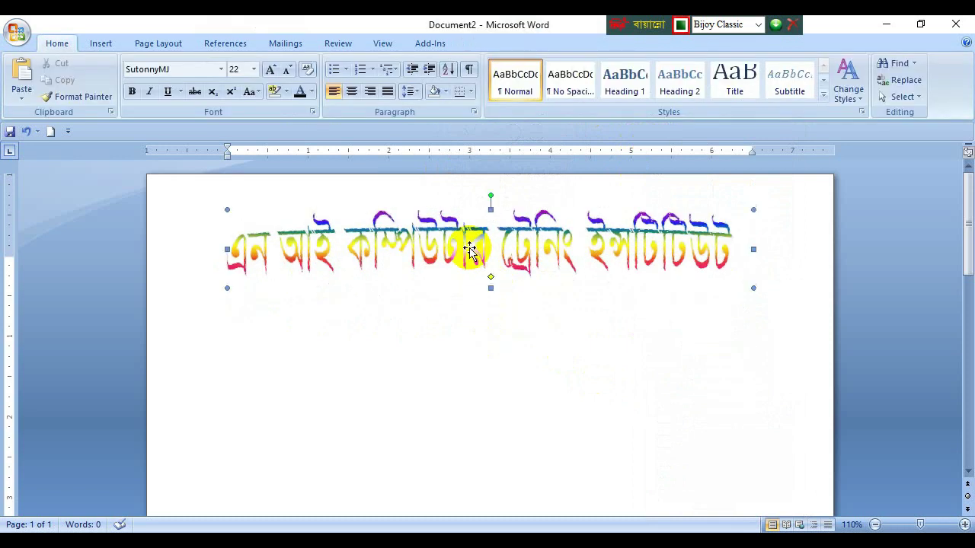
Cut the WordArt heading from the page body
right_click(469, 252)
left_click(504, 258)
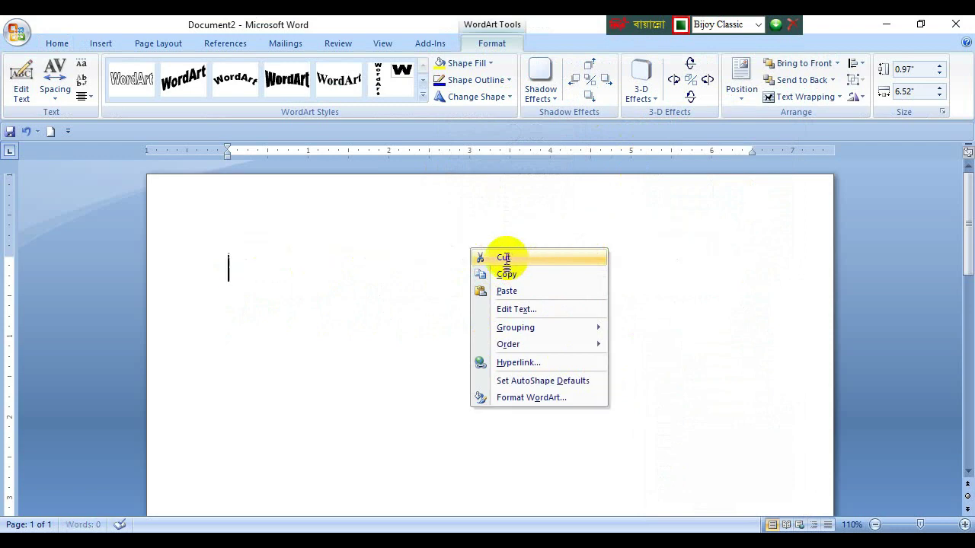
left_click(504, 258)
Paste the WordArt into the page header, return to the body, and insert a page break
double_click(340, 201)
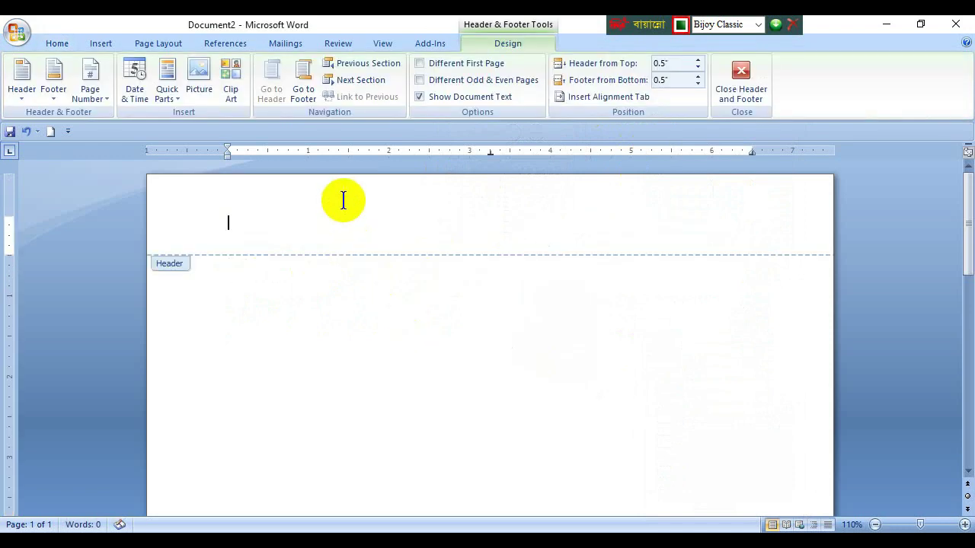
right_click(343, 201)
left_click(380, 246)
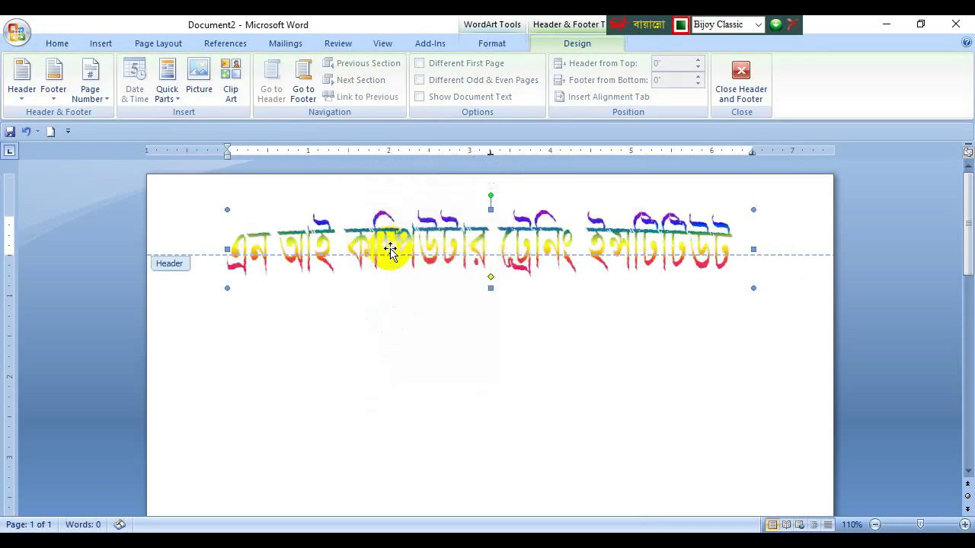
double_click(381, 212)
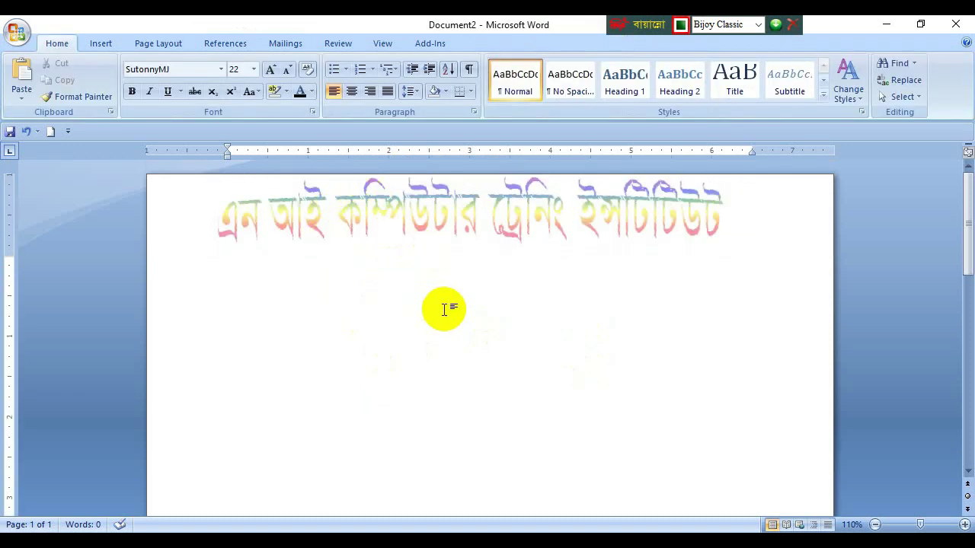
key("ctrl+Return")
Add a page break for a third page and scroll through to confirm each page's header
scroll(701, 381, "up", 3)
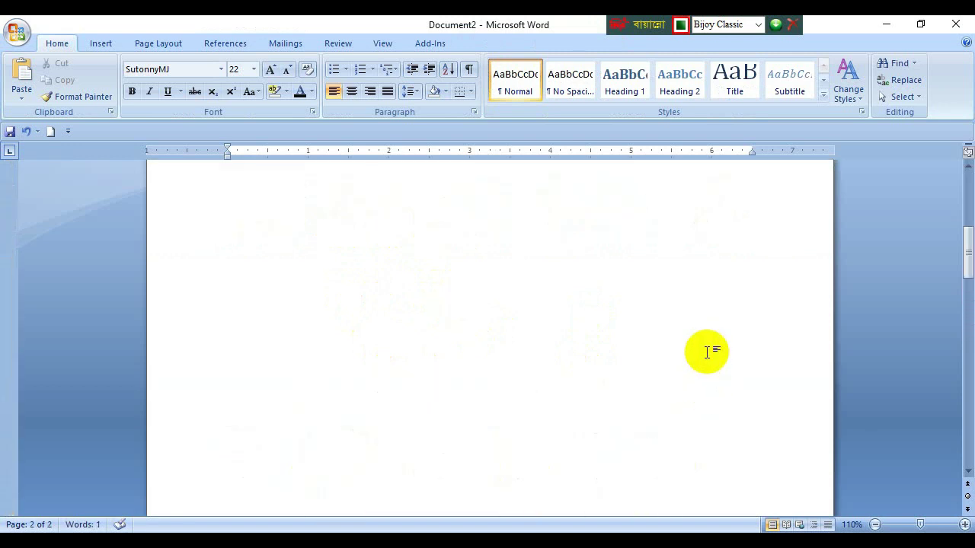
scroll(665, 296, "up", 5)
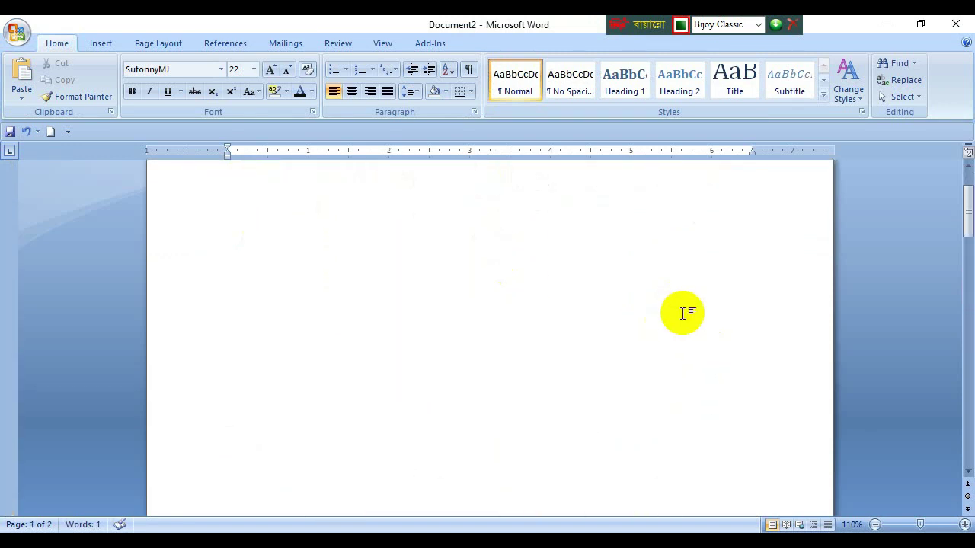
scroll(672, 343, "down", 5)
scroll(579, 368, "down", 3)
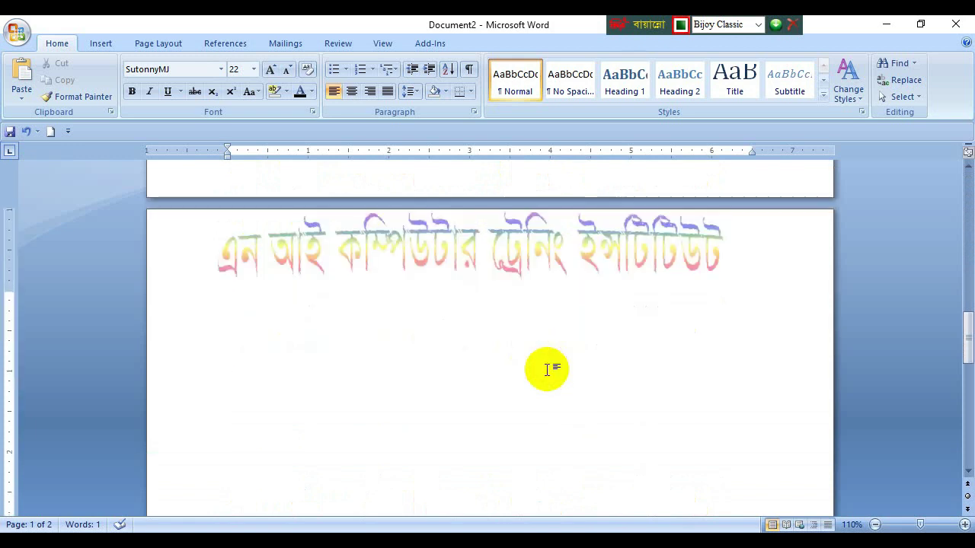
key("ctrl+Return")
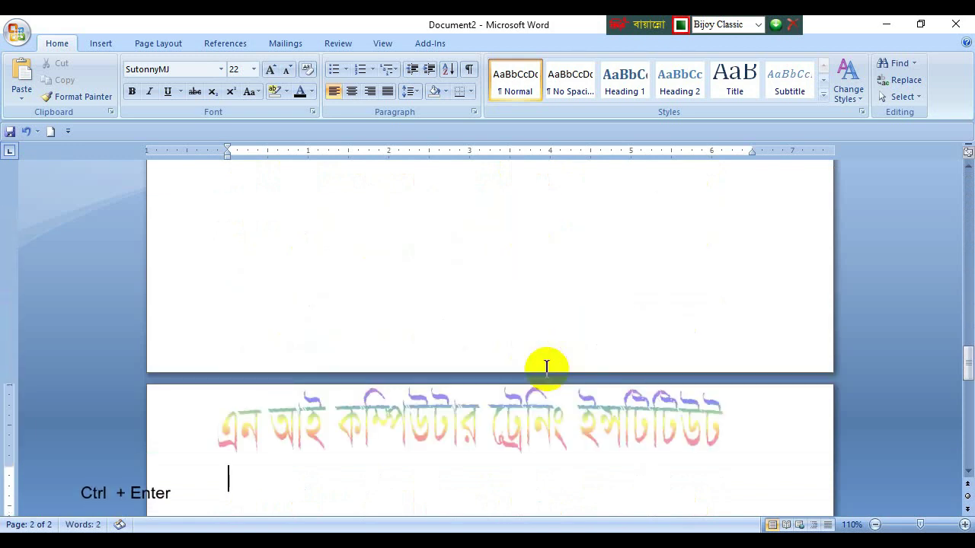
scroll(652, 398, "down", 3)
left_click_drag(967, 377, 969, 357)
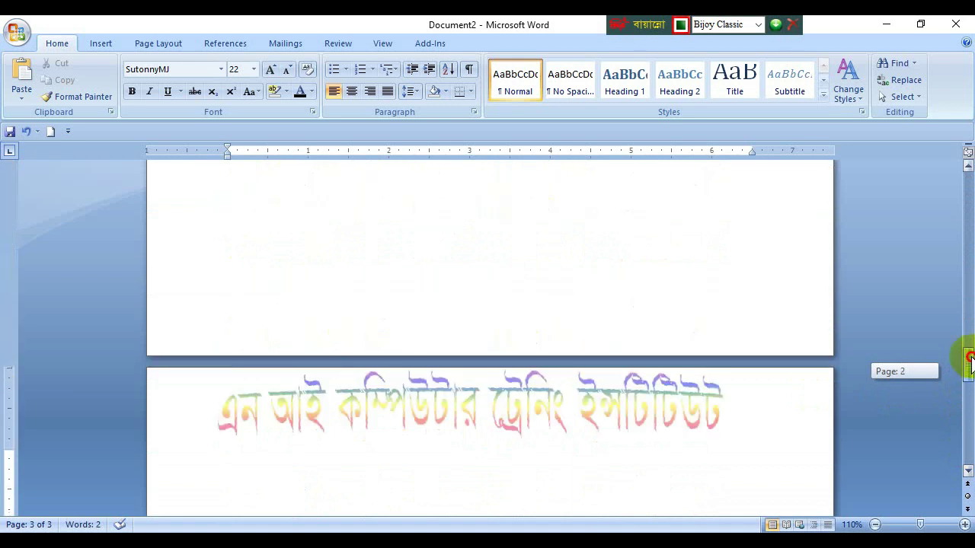
mouse_move(969, 358)
left_mouse_down()
mouse_move(957, 275)
mouse_move(963, 169)
left_mouse_up()
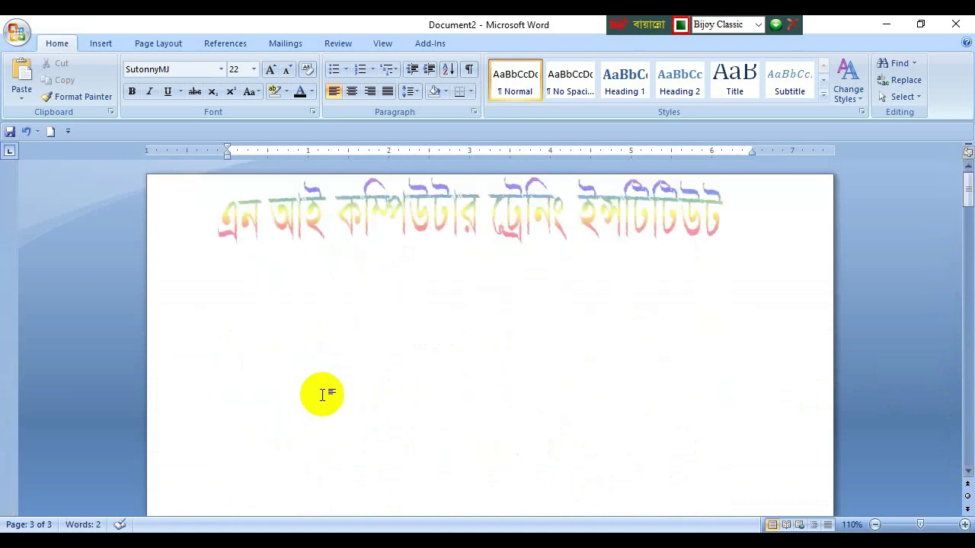
left_click(16, 32)
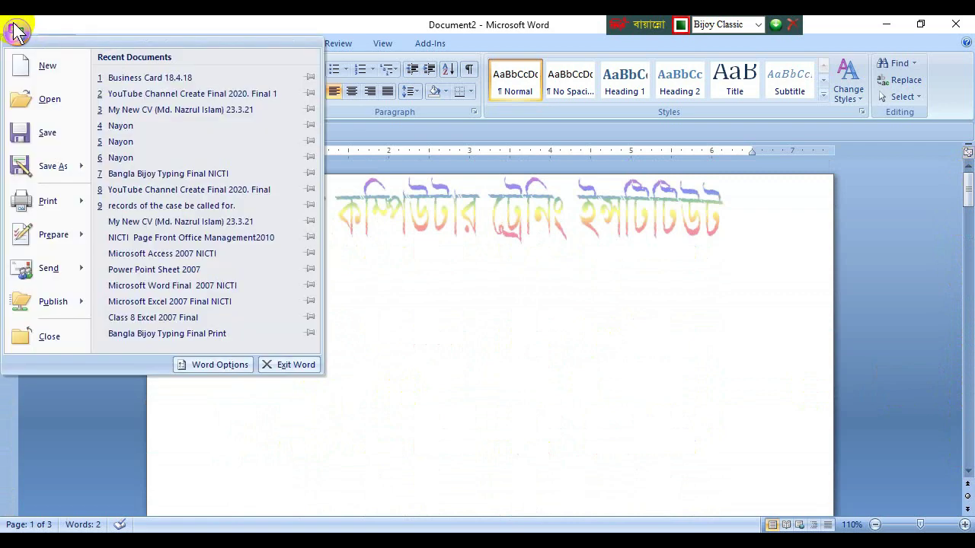
mouse_move(47, 201)
left_click(163, 169)
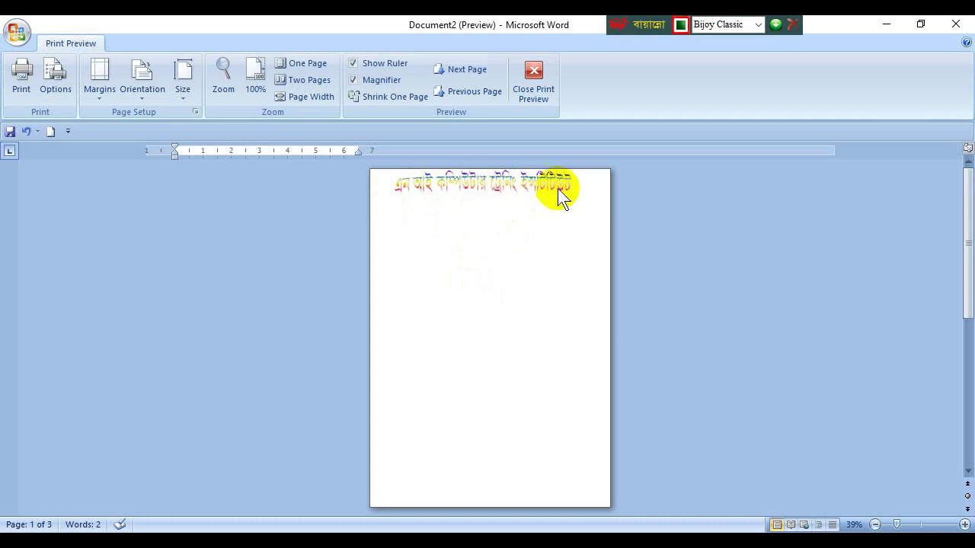
left_click(539, 81)
scroll(411, 273, "up", 3)
scroll(501, 319, "up", 1)
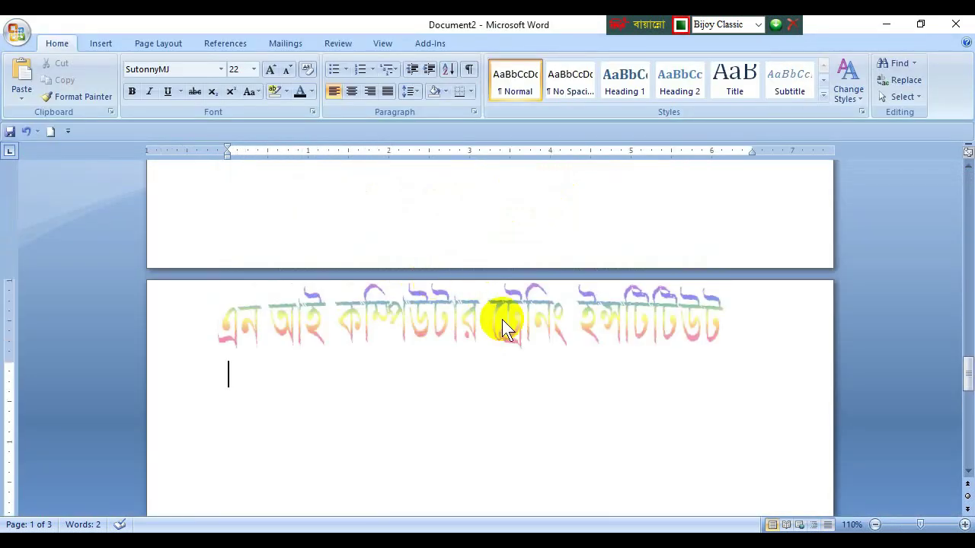
scroll(316, 418, "down", 1)
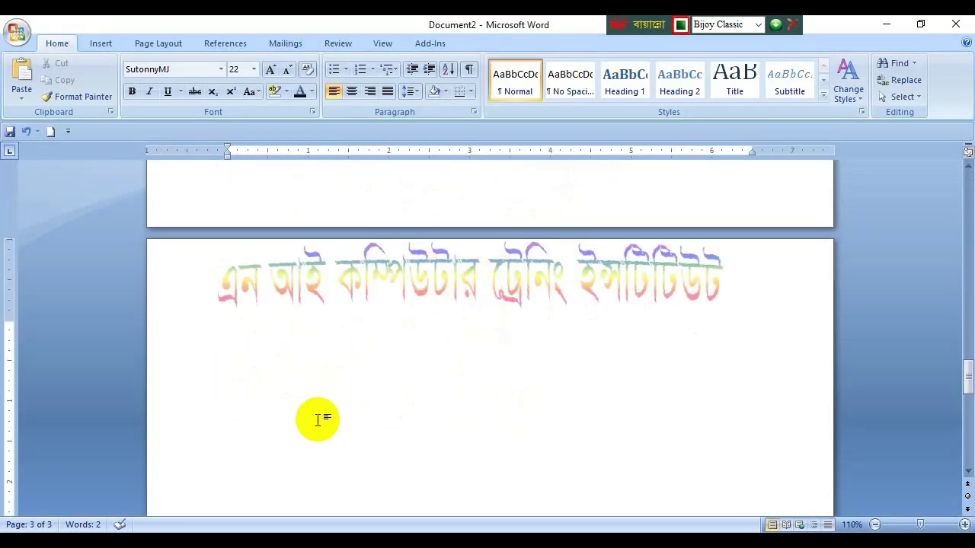
scroll(316, 418, "down", 1)
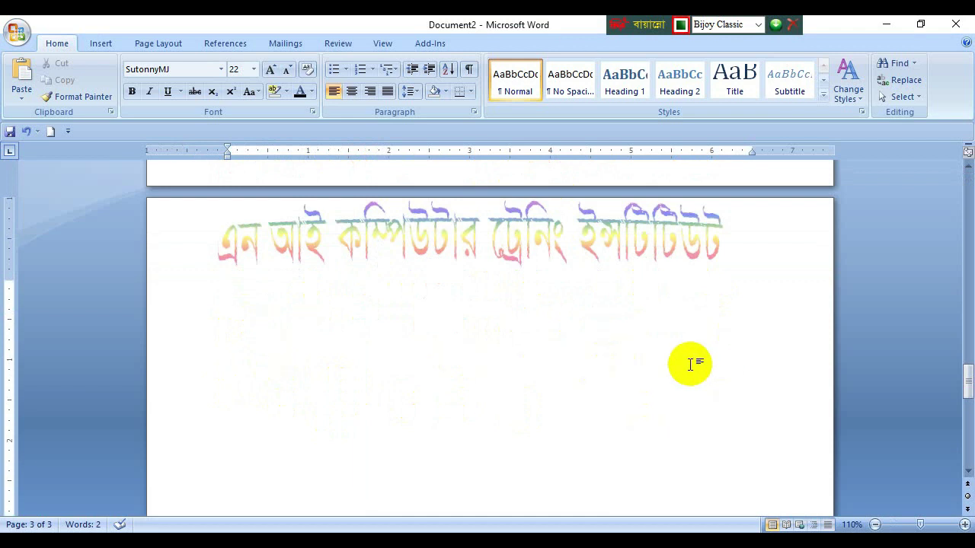
scroll(633, 366, "up", 5)
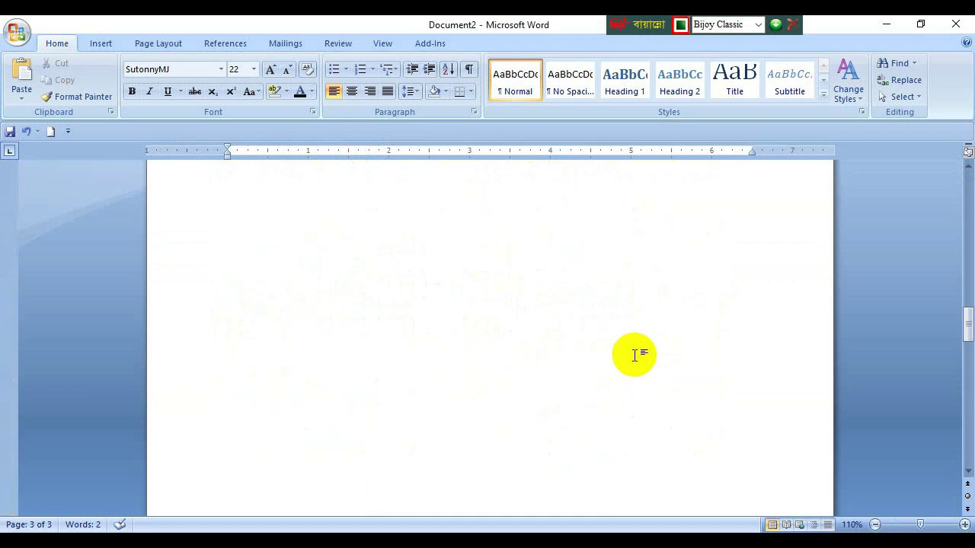
scroll(633, 355, "up", 3)
scroll(642, 341, "up", 3)
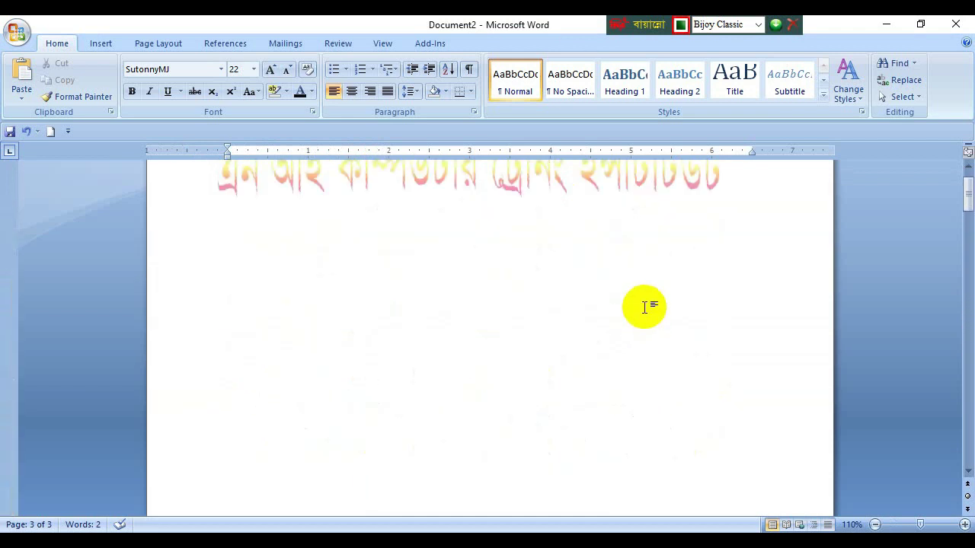
scroll(643, 307, "up", 1)
Move the header WordArt below the header line, add a drop shadow, and apply an upward-curving warp
double_click(403, 198)
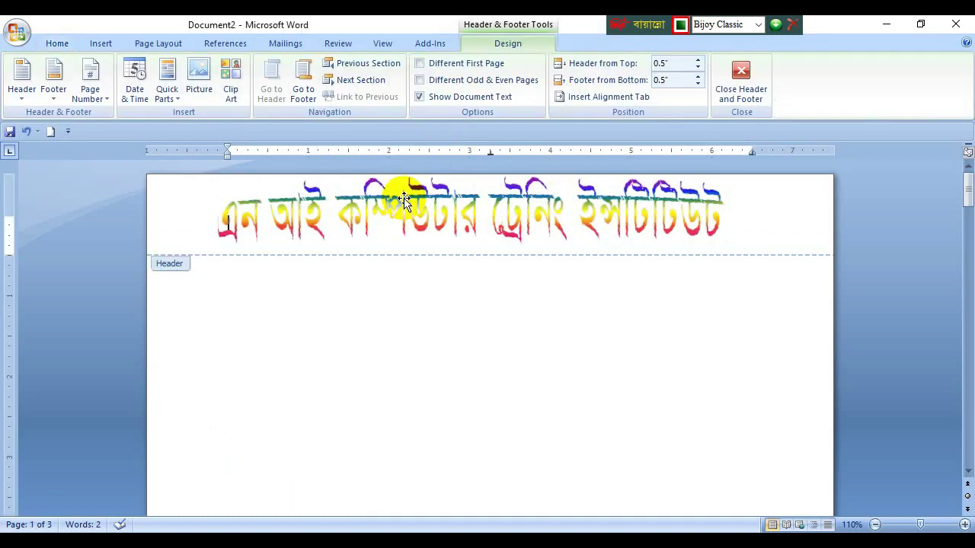
left_click_drag(383, 207, 388, 342)
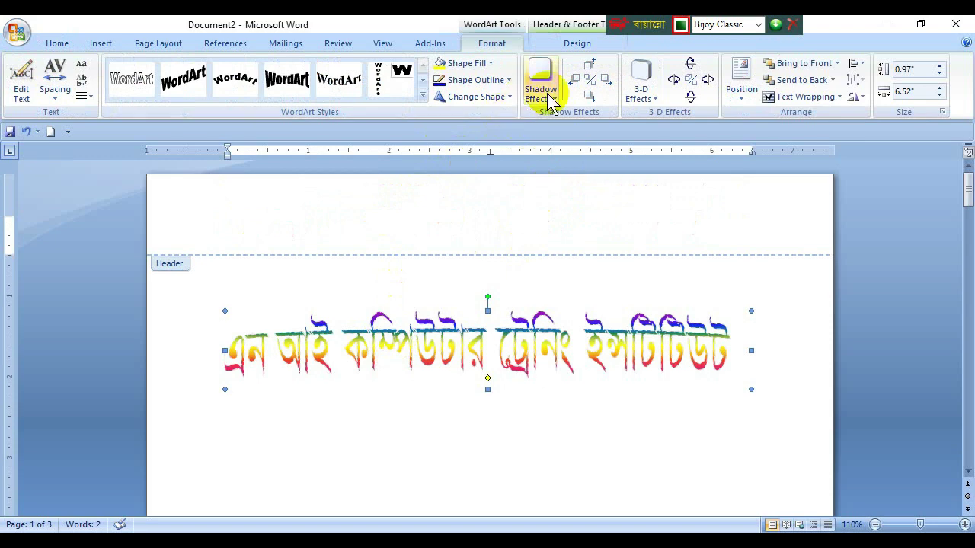
left_click(542, 84)
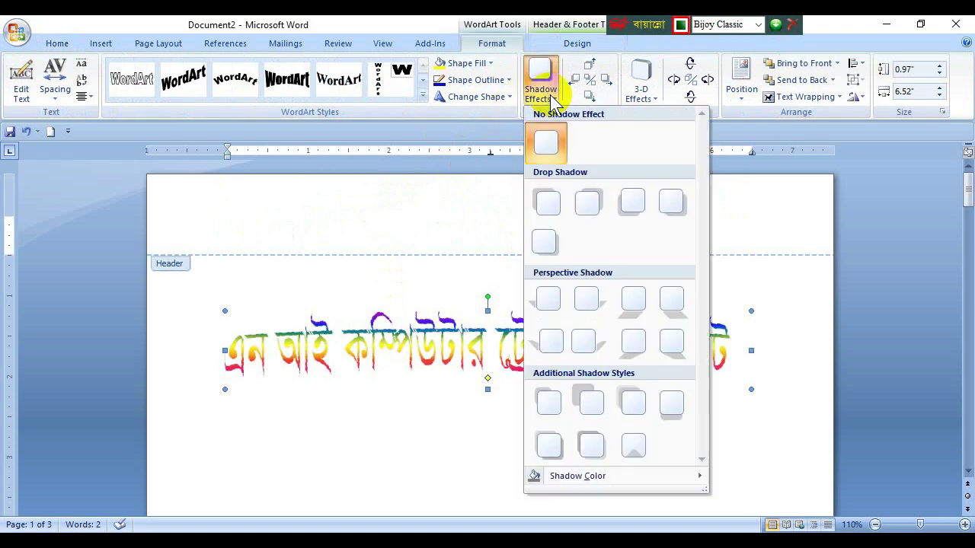
left_click(587, 202)
left_click(510, 97)
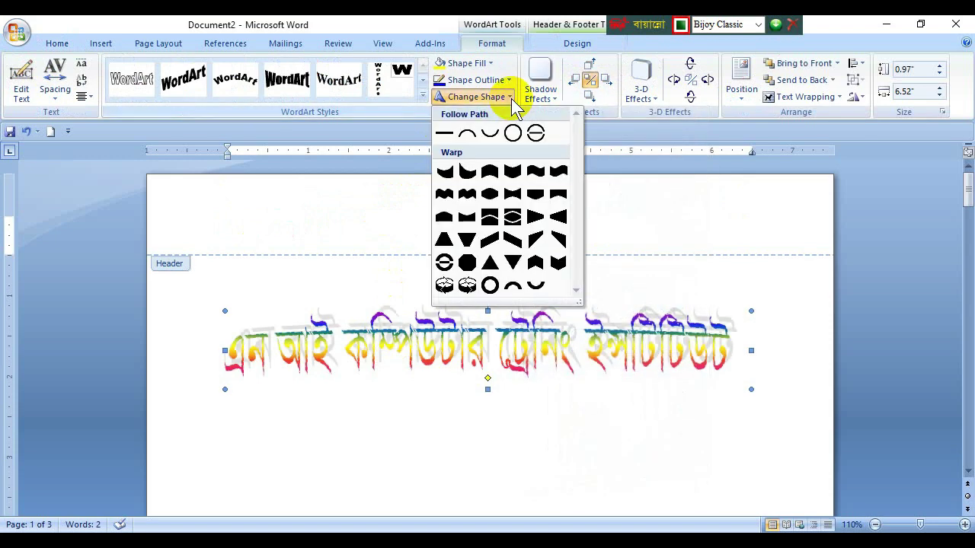
left_click(467, 217)
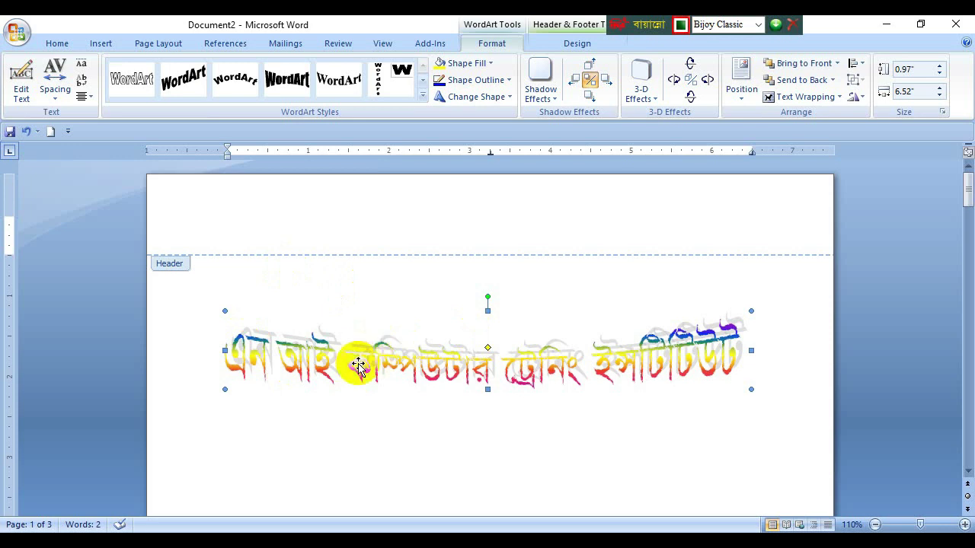
Nudge the warped WordArt slightly right and up, then reapply the rainbow WordArt style
left_click_drag(359, 363, 375, 348)
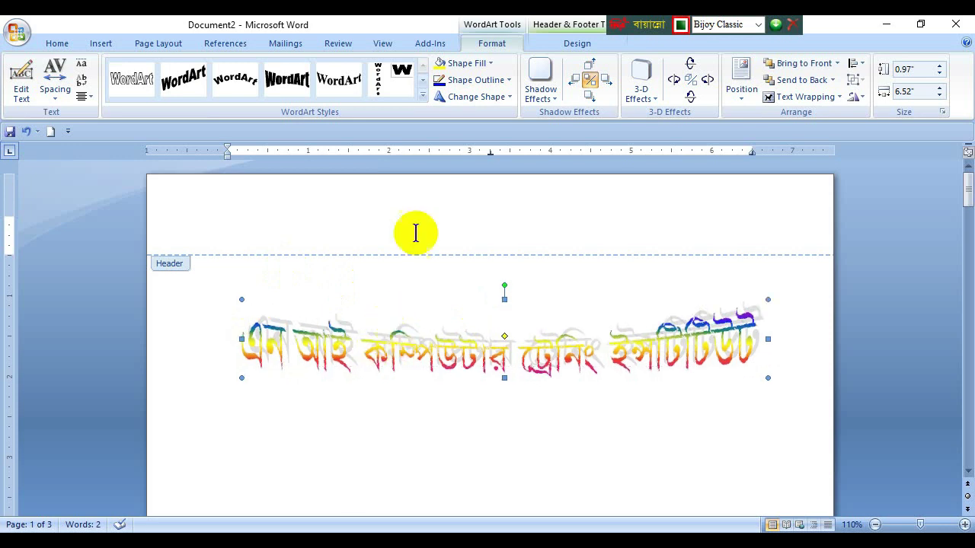
left_click(423, 95)
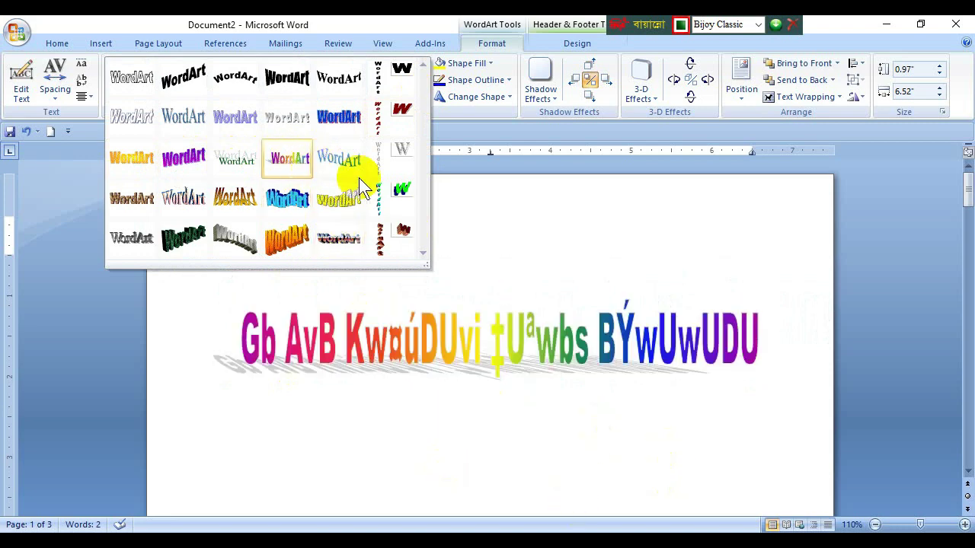
left_click(222, 194)
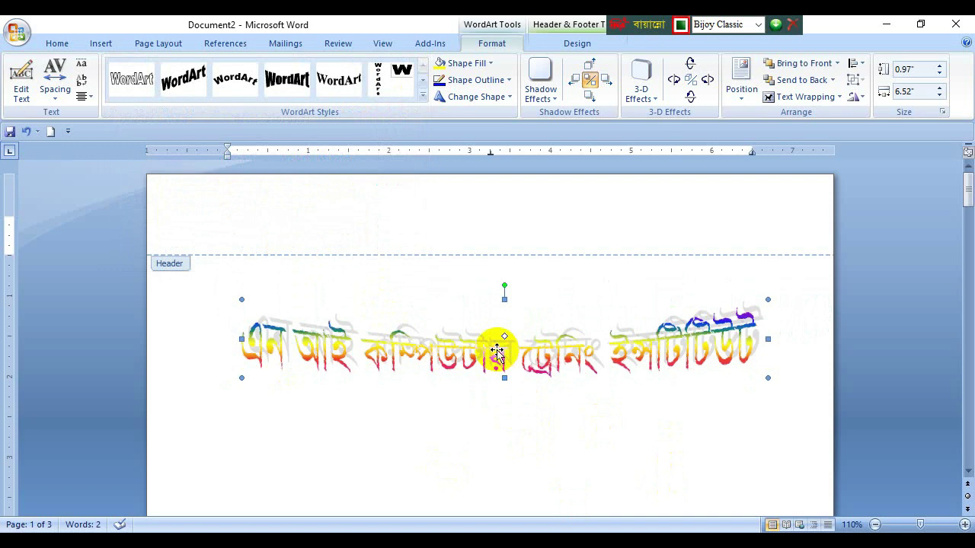